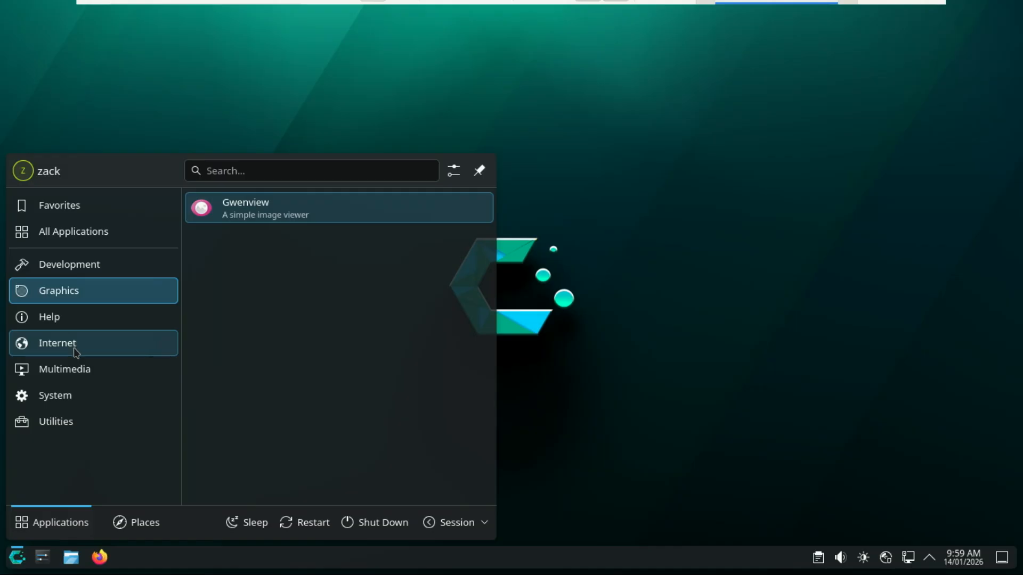
Step: Browse the application launcher's categories and look through the wallpaper images in the desktop settings, leaving them without changes
mouse_move(76, 376)
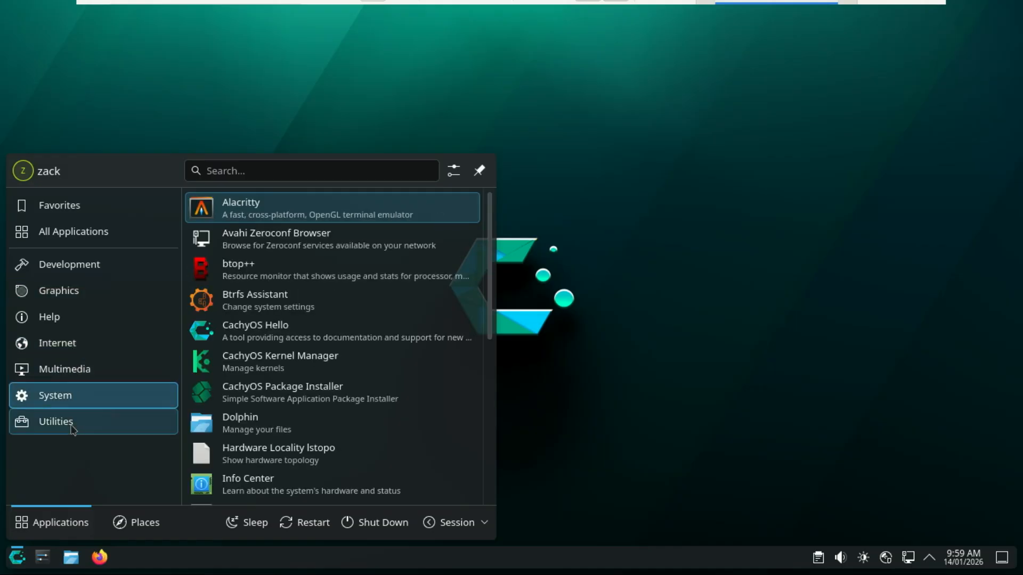
mouse_move(74, 429)
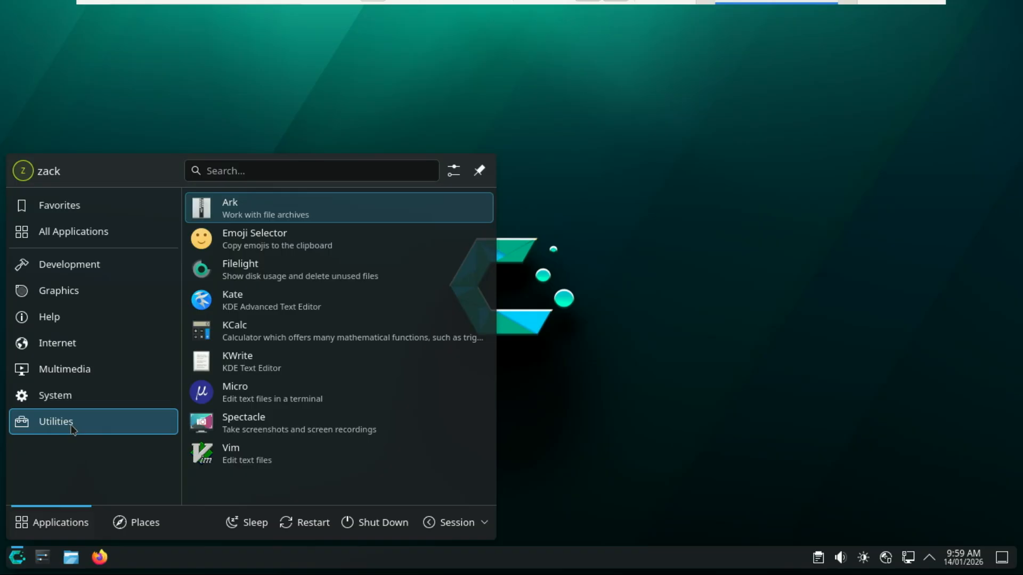
click(580, 249)
right_click(579, 248)
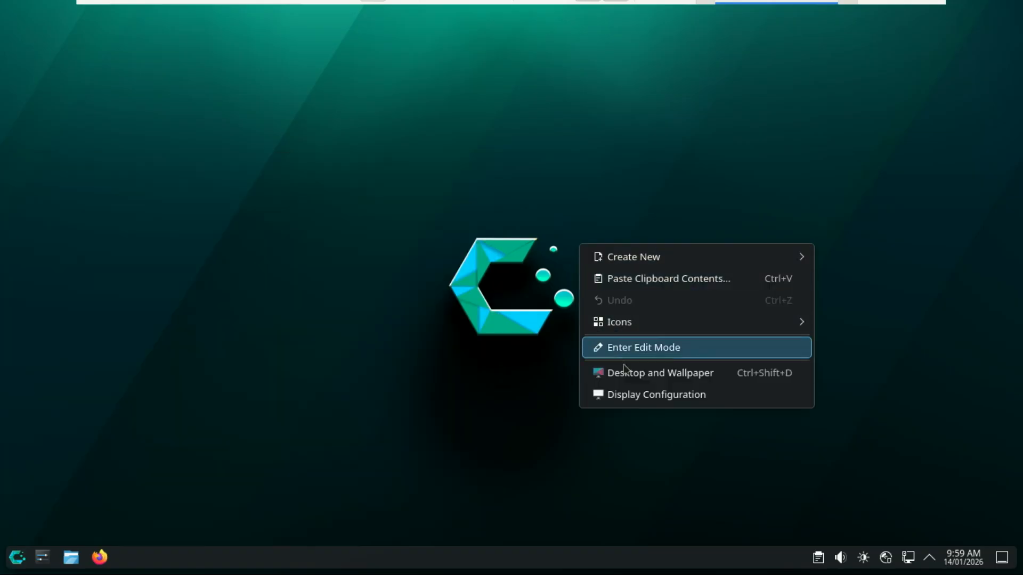
click(632, 383)
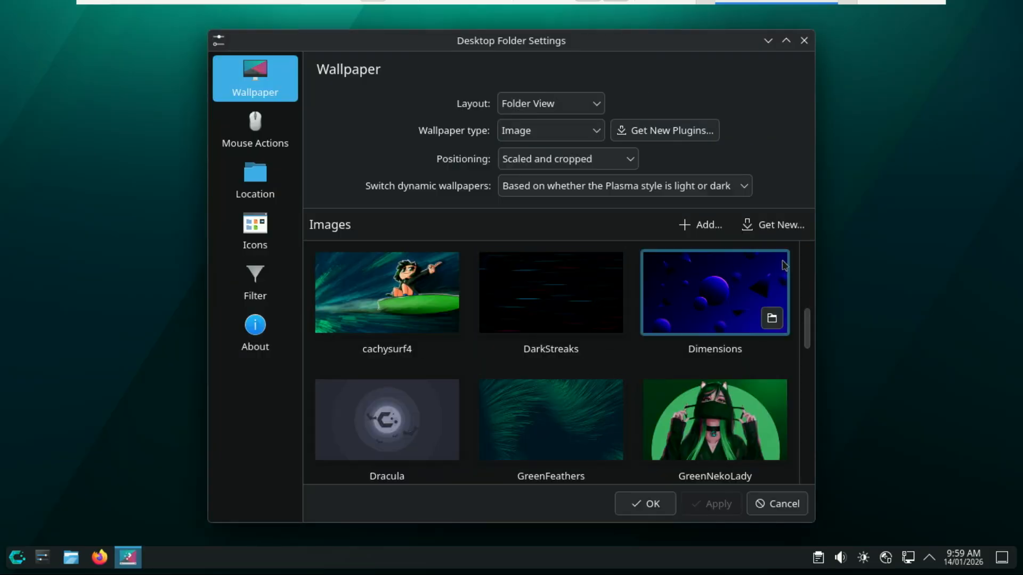
click(797, 508)
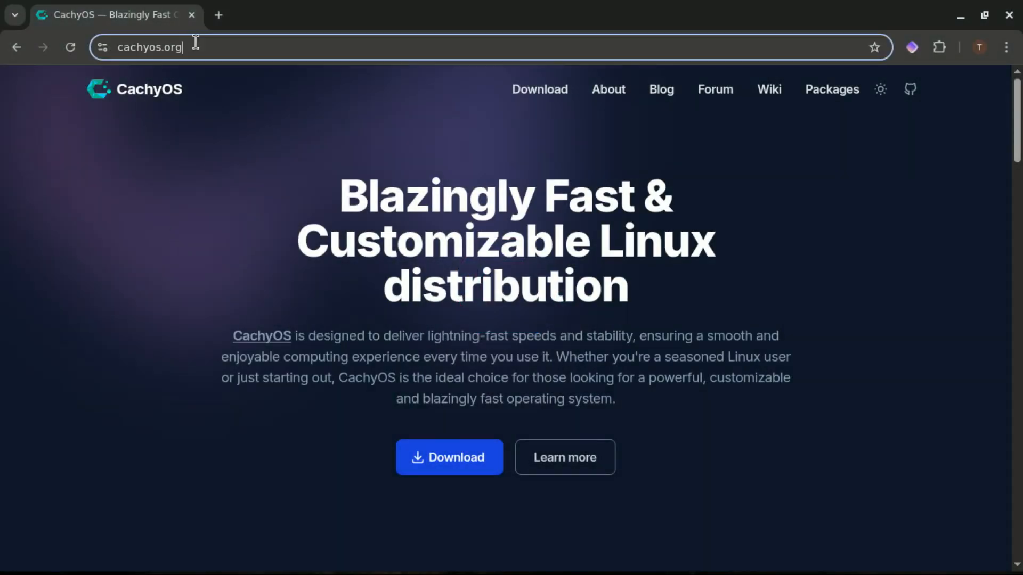
Step: Open the download page of cachyos.org and examine the Desktop and Handheld editions offered there
click(194, 47)
click(208, 231)
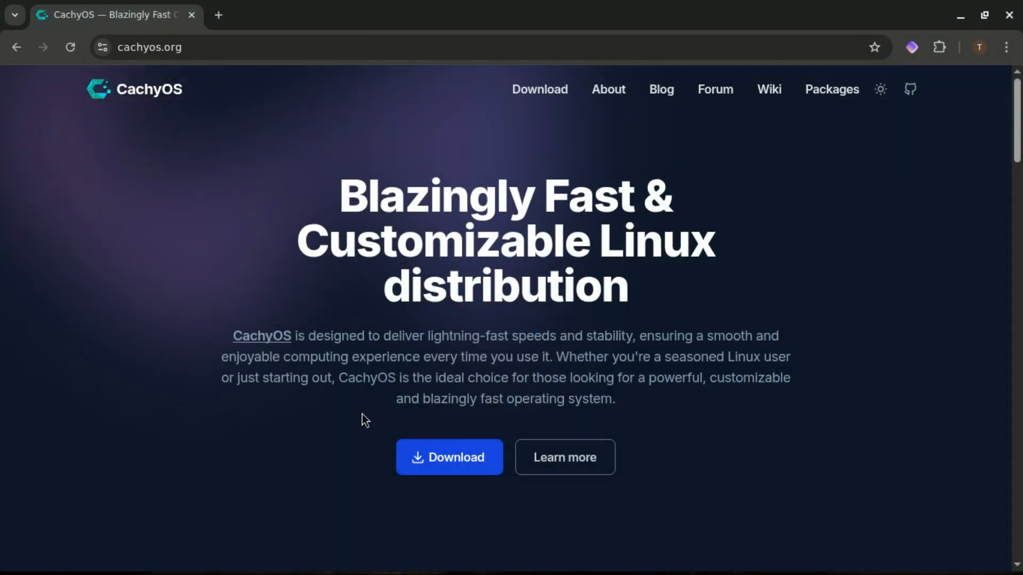
click(473, 470)
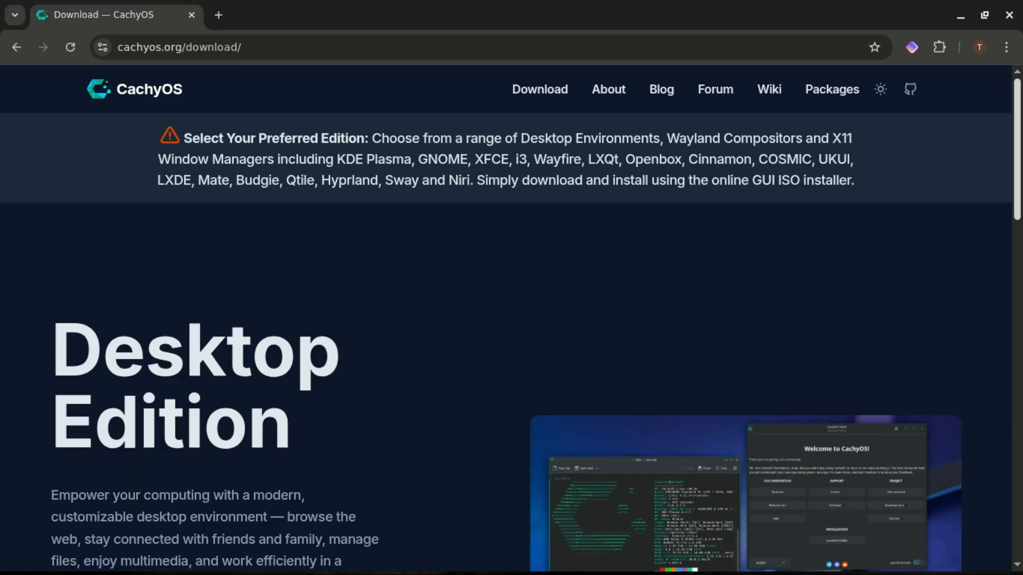
drag(1020, 137, 1020, 197)
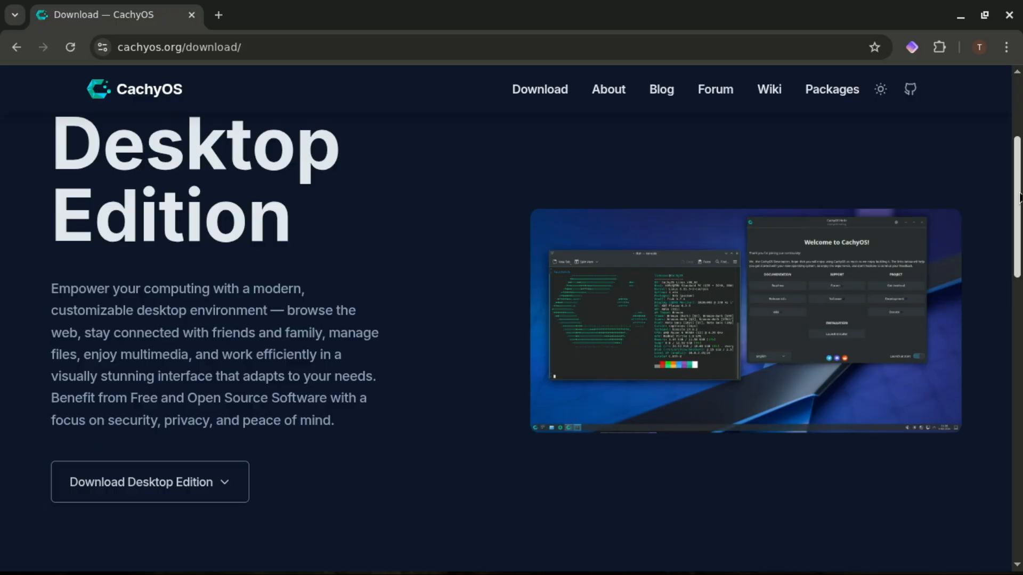
drag(1020, 198, 1019, 362)
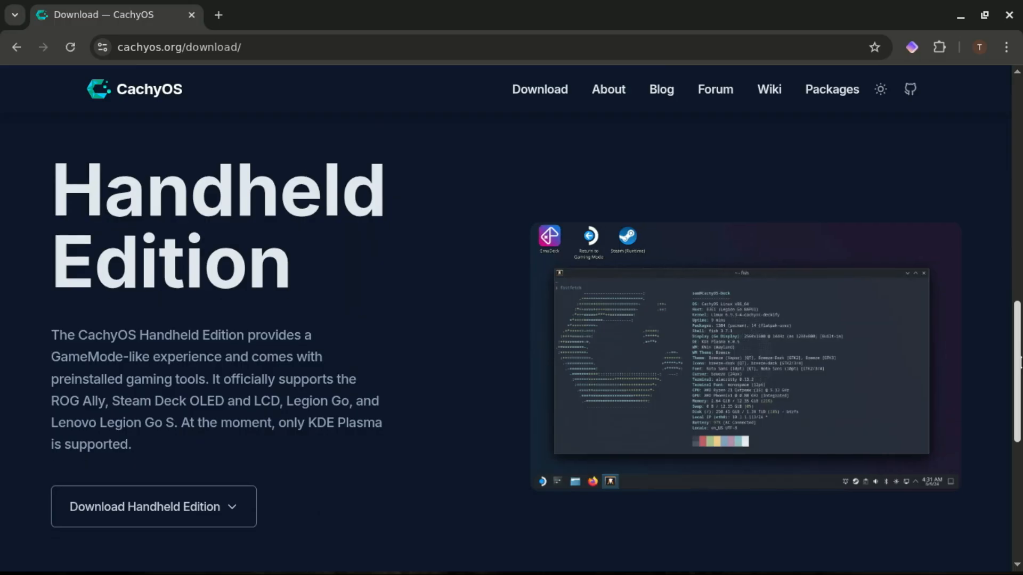
drag(1019, 362, 996, 194)
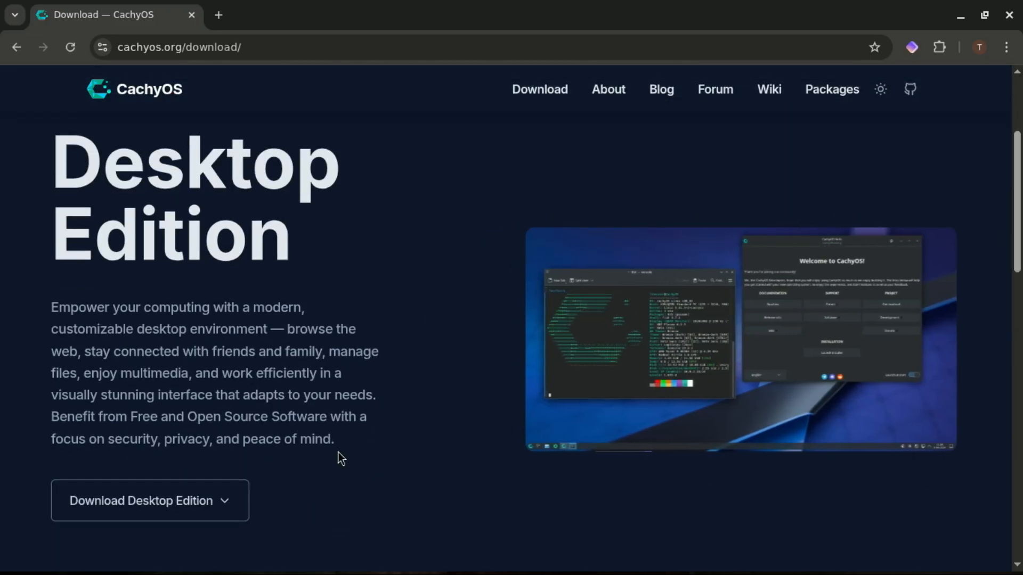
Step: Expand the Desktop Edition's download options and examine the available download sources
click(235, 504)
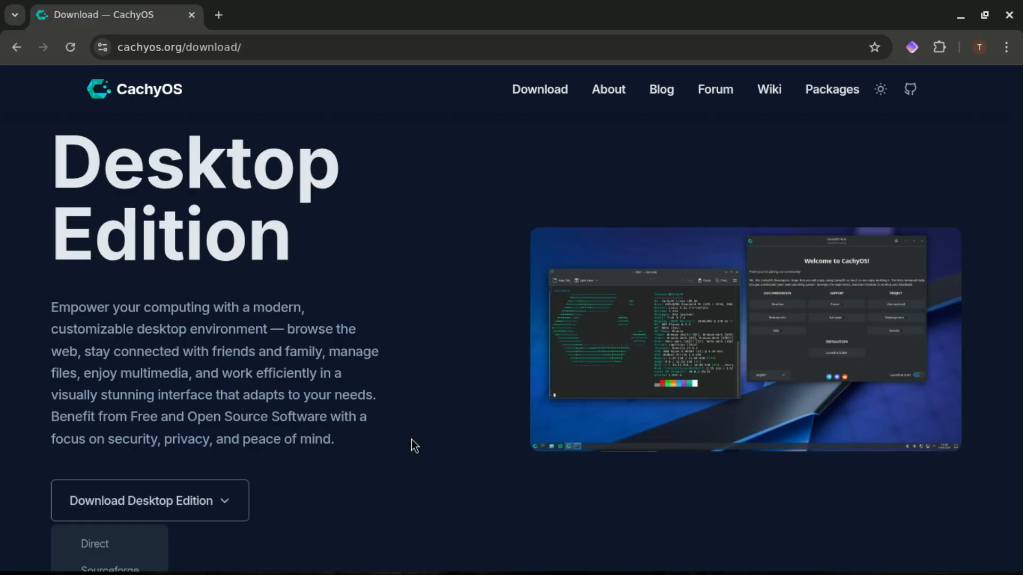
key(Escape)
key(Down)
key(Down)
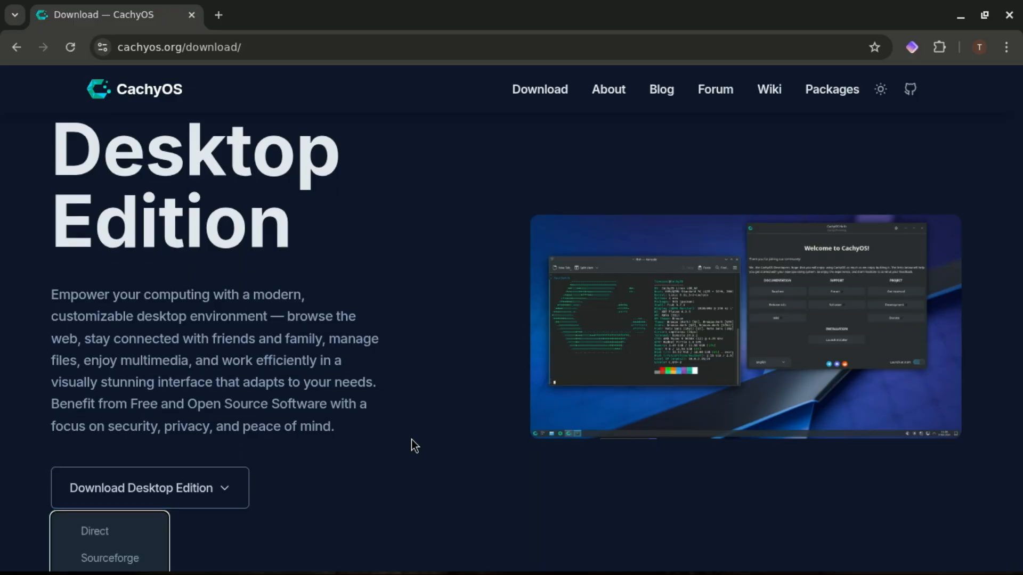
key(Escape)
key(Down)
scroll(411, 439, down, 4)
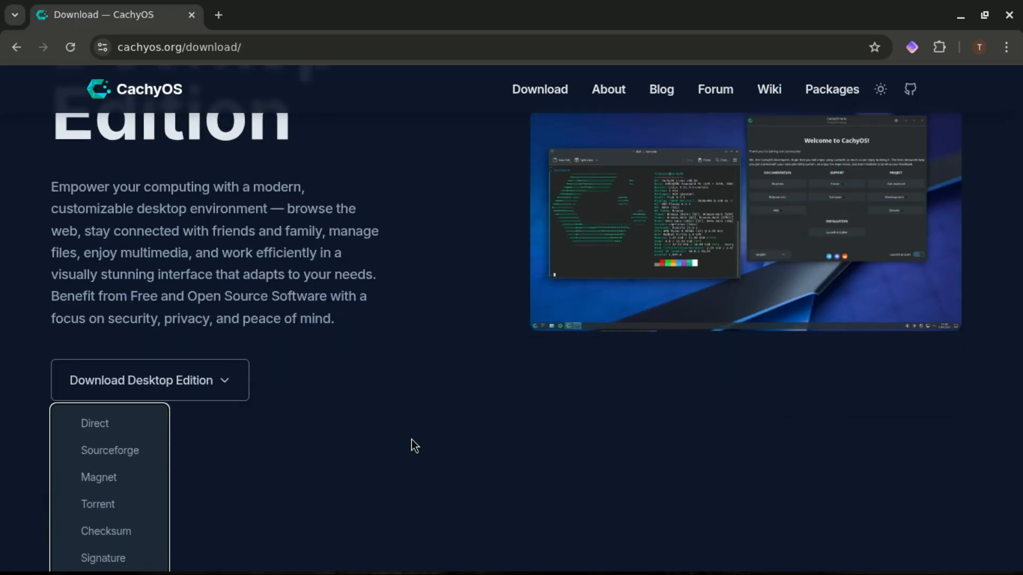
key(Escape)
key(Down)
key(Escape)
scroll(550, 351, down, 3)
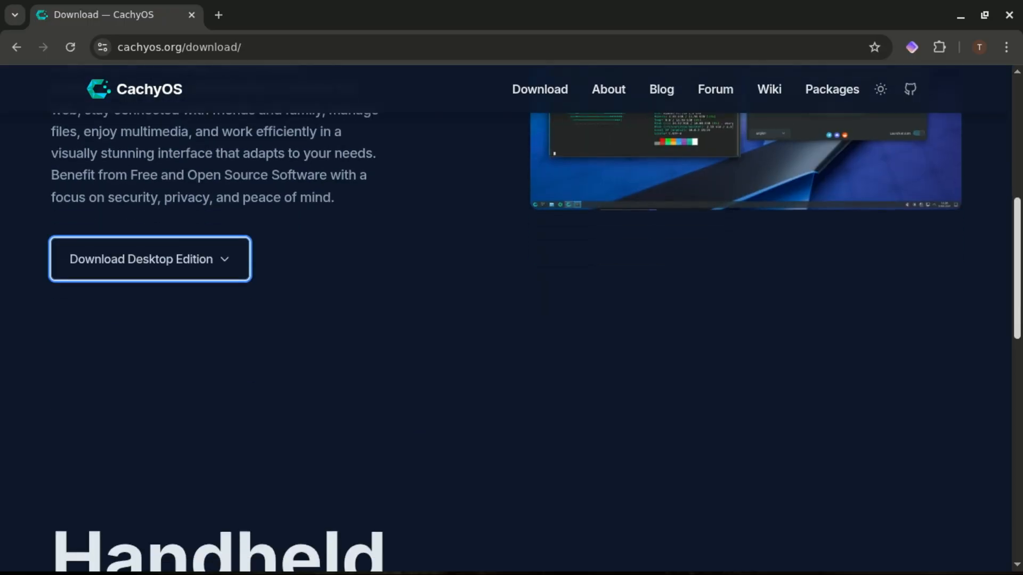
click(233, 267)
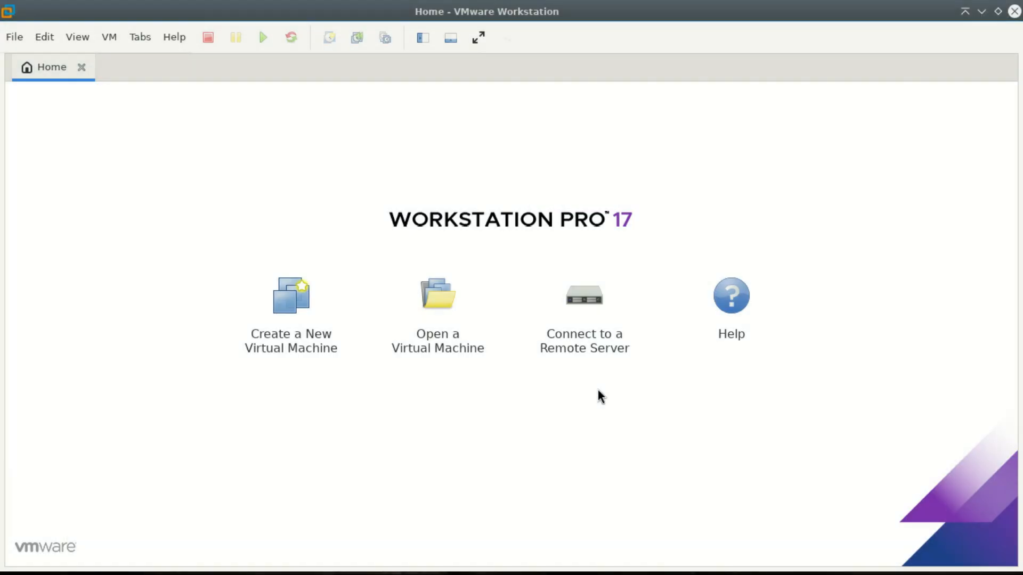
Step: In VMware Workstation, start a new virtual machine with the Typical configuration and use cachyos-desktop-linux-251129.iso from Documents/Images as its installer image
click(292, 303)
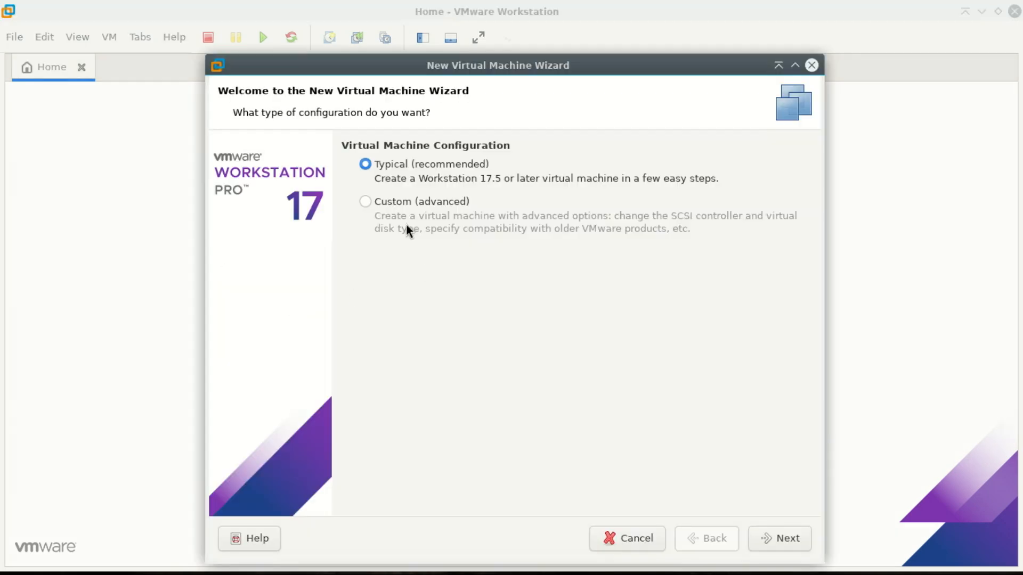
click(797, 539)
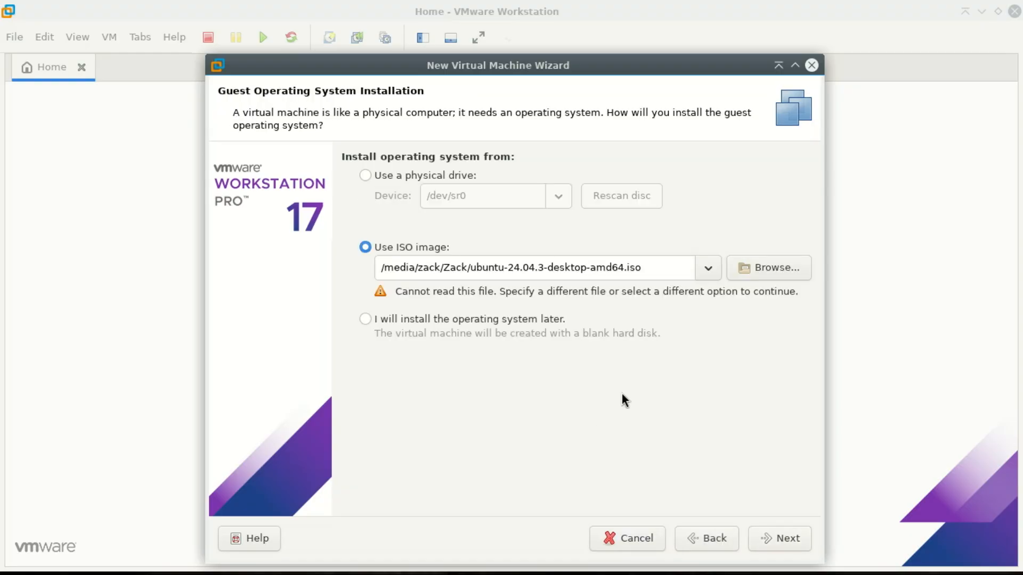
click(768, 269)
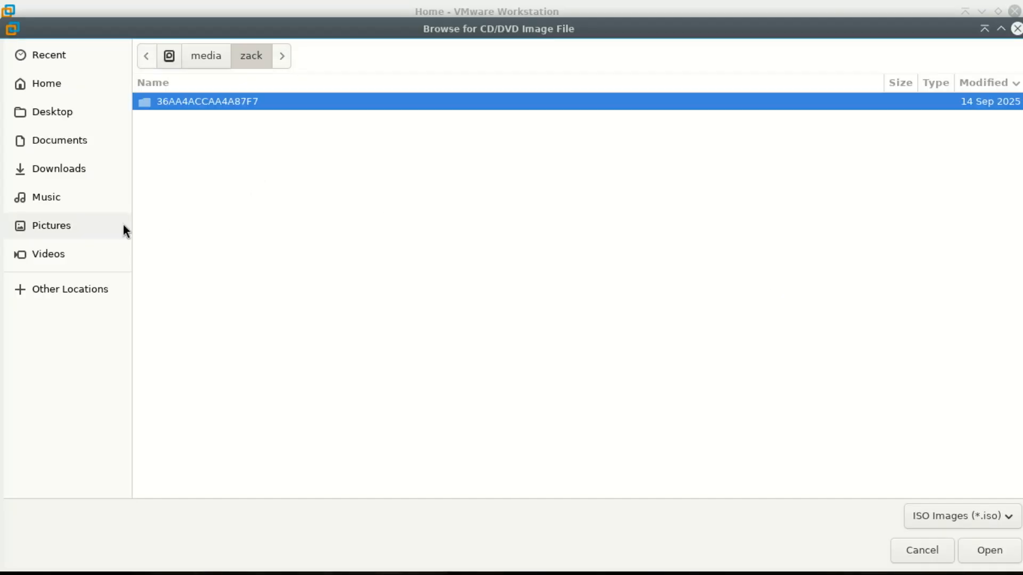
click(57, 168)
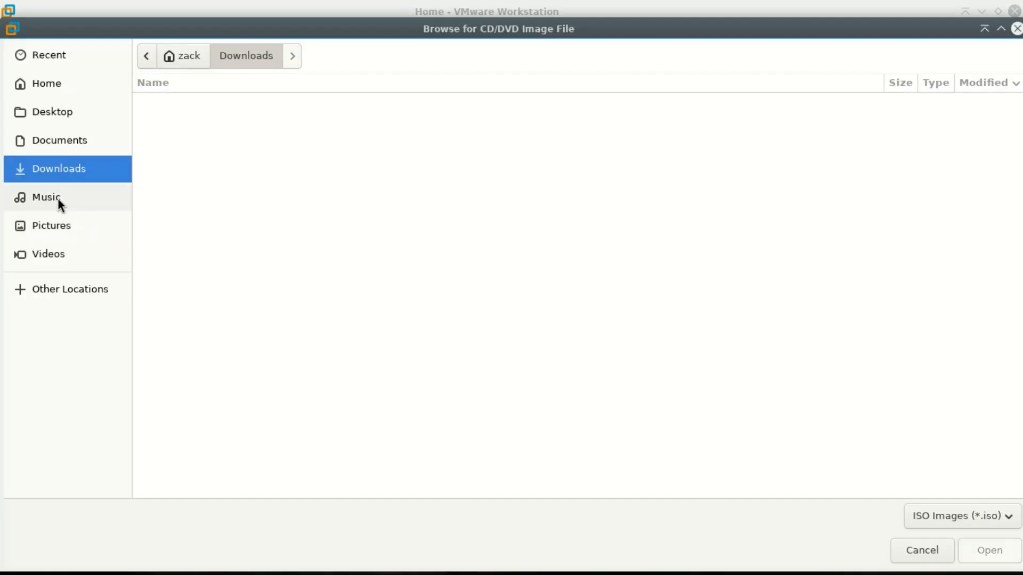
click(59, 147)
double_click(183, 117)
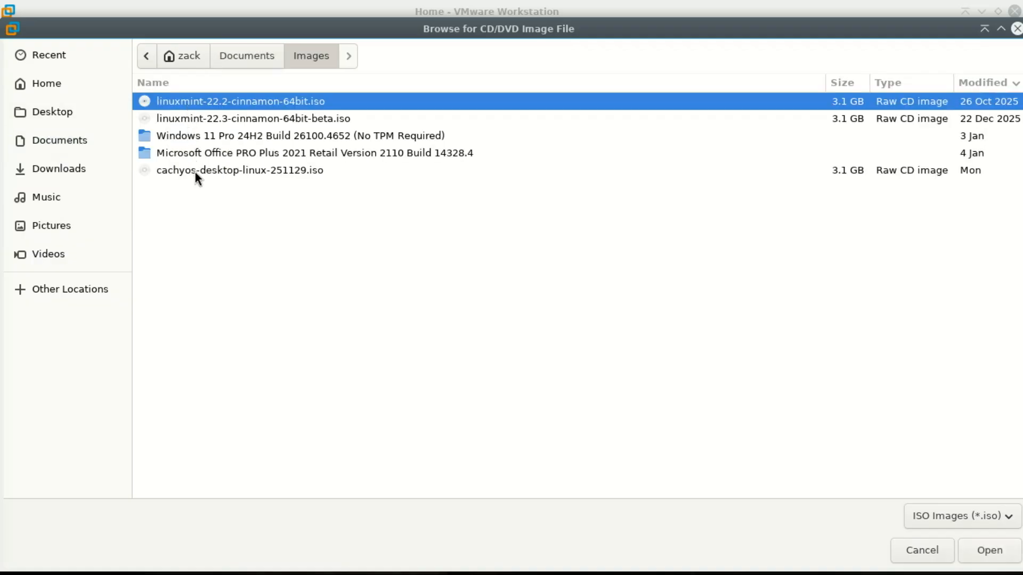
double_click(195, 171)
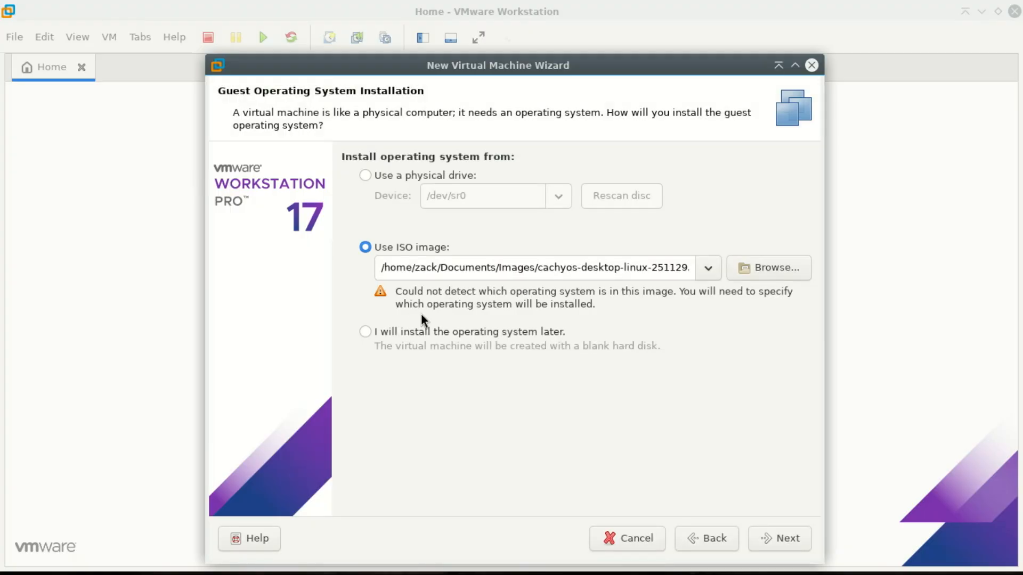
click(794, 543)
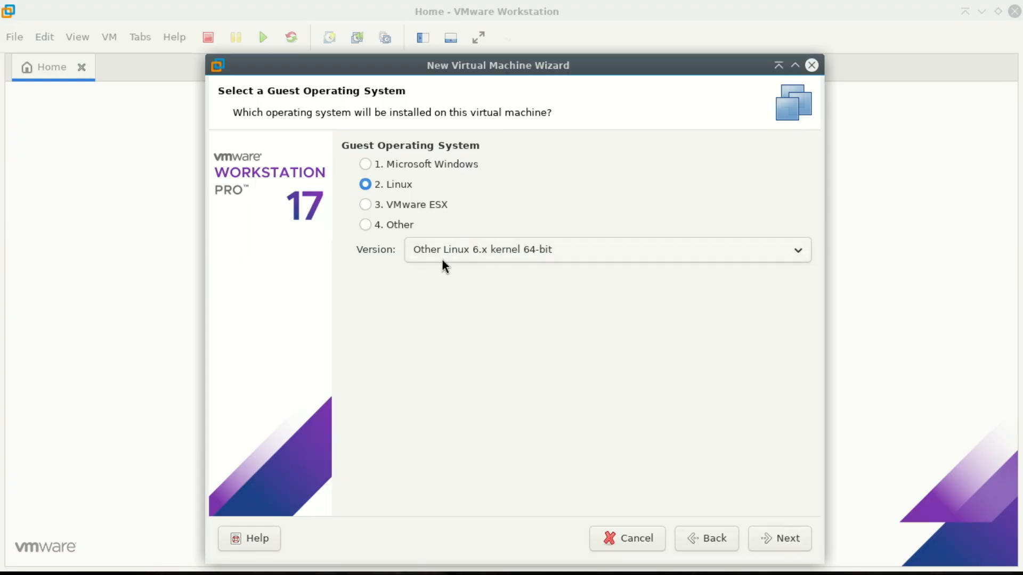
Step: Accept Linux with version Other Linux 6.x kernel 64-bit as the guest system and name the virtual machine CachyOS 64-bit
click(782, 538)
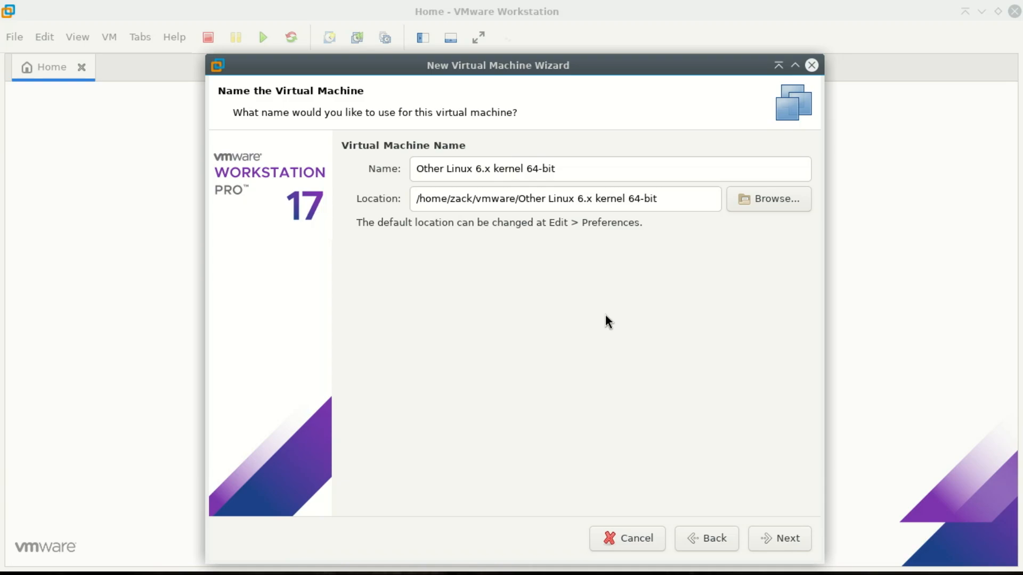
click(522, 165)
drag(523, 165, 403, 167)
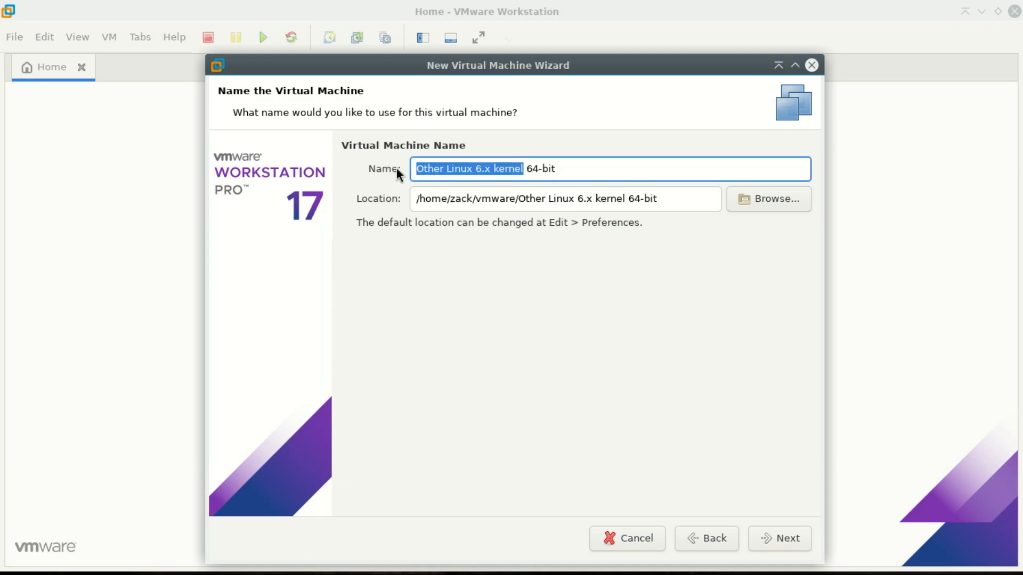
text(Cachy)
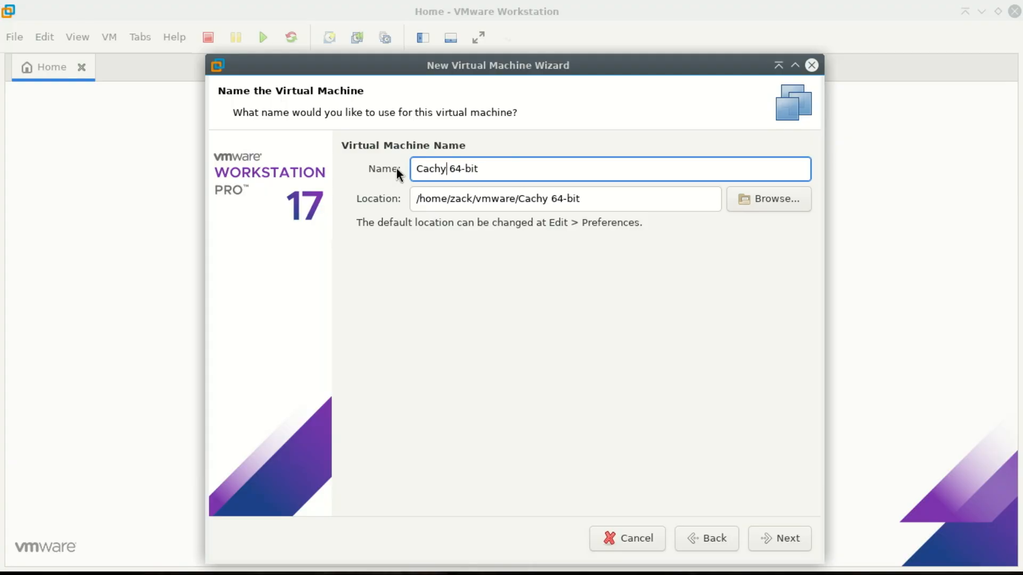
text(OS)
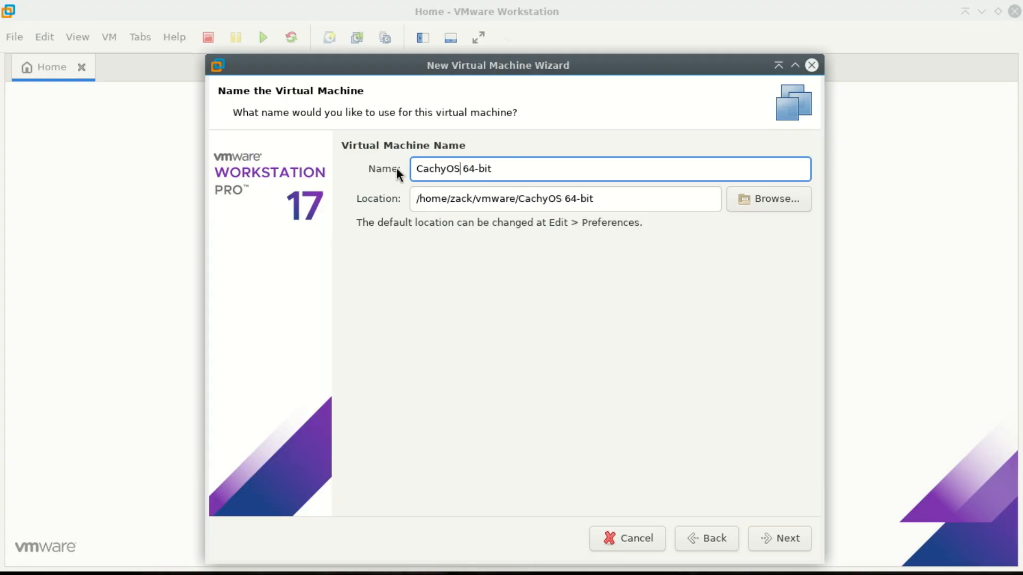
click(790, 539)
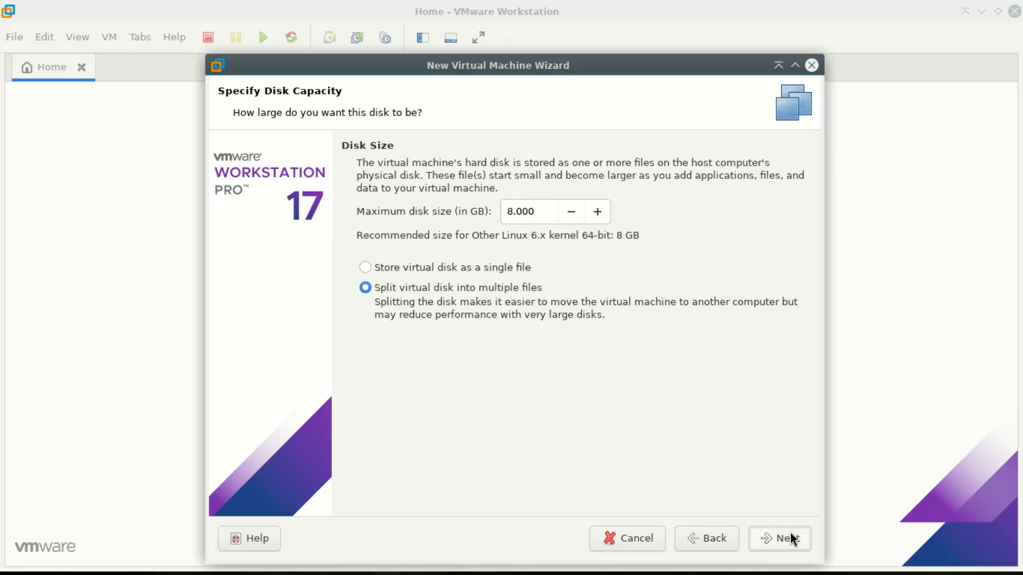
Step: Set the virtual machine's maximum disk size to 40 GB, split into multiple files
click(597, 212)
click(597, 212)
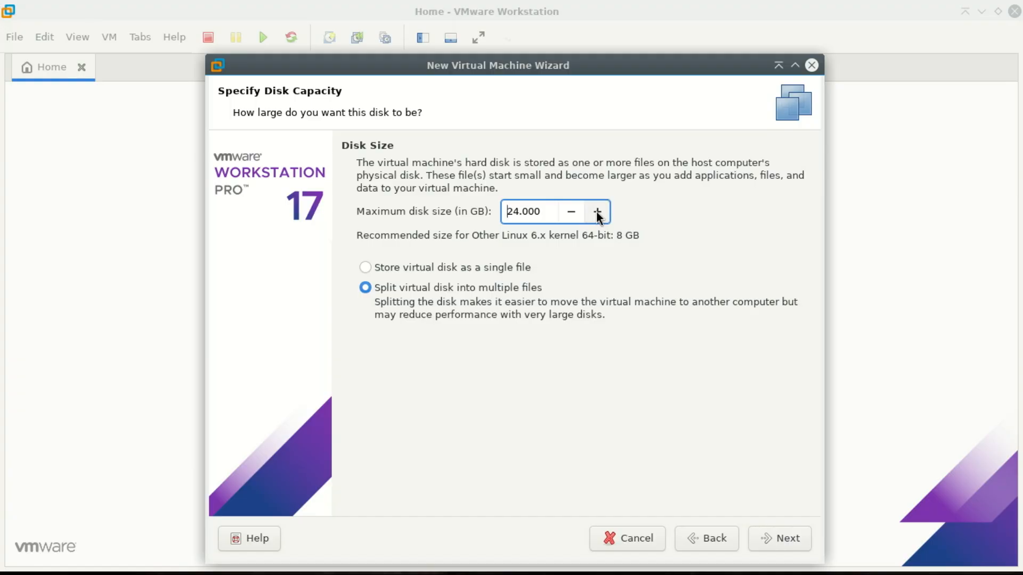
click(597, 212)
click(597, 212)
click(598, 212)
click(787, 538)
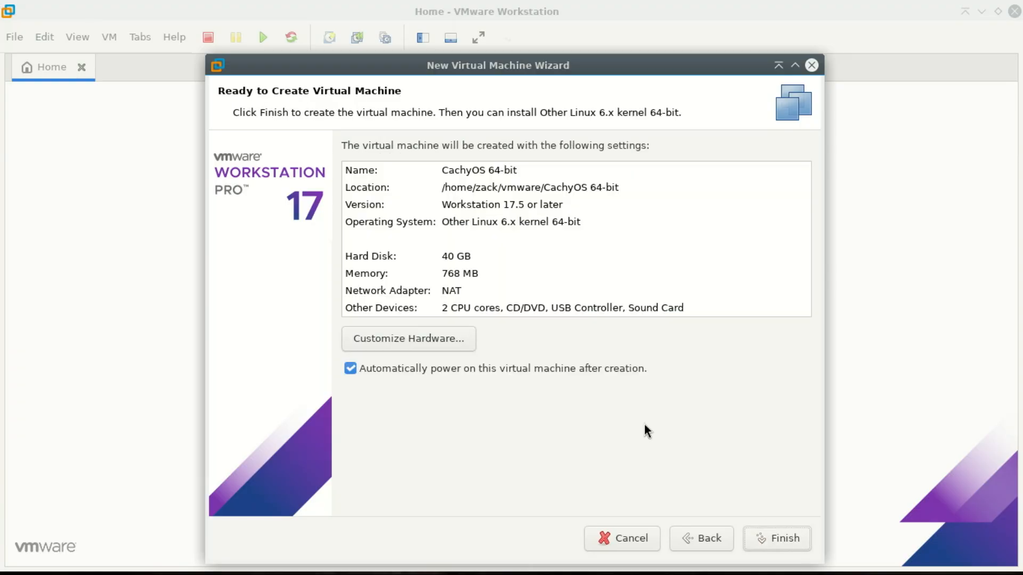
Step: Customize the hardware to give the virtual machine 4388 MB of memory, keep 2 processors, and finish creating it with automatic power-on
click(425, 340)
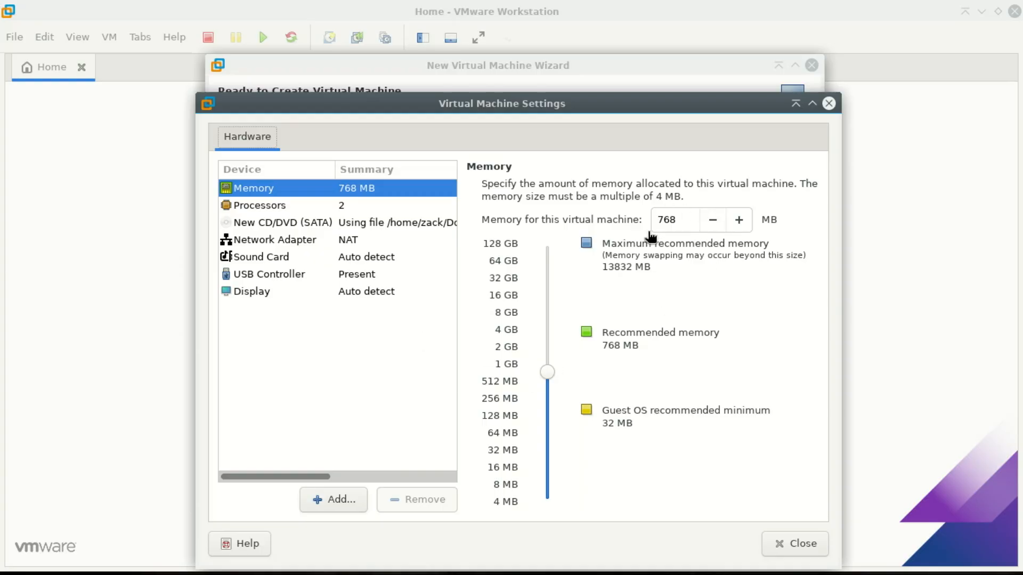
drag(548, 372, 547, 331)
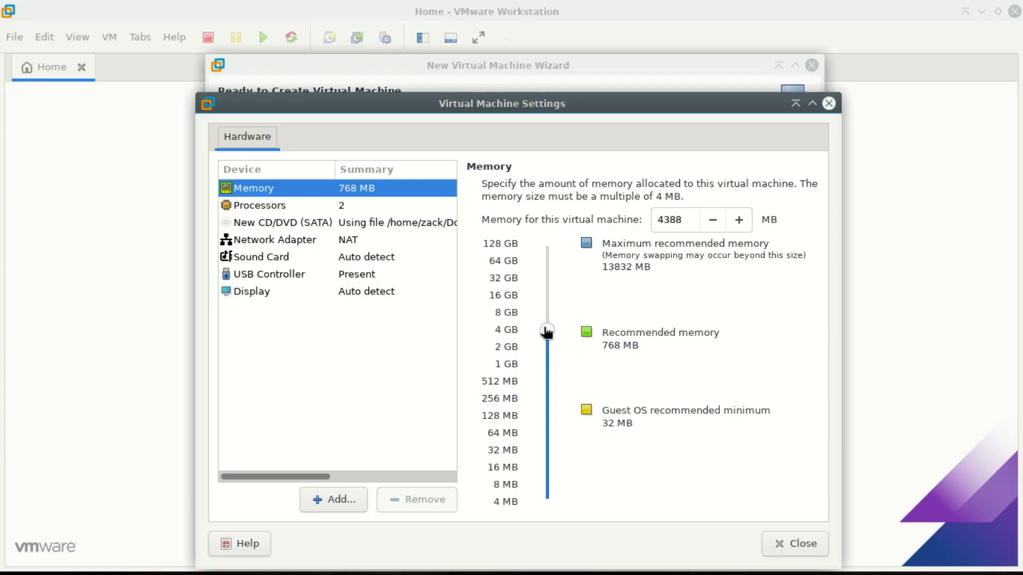
click(307, 211)
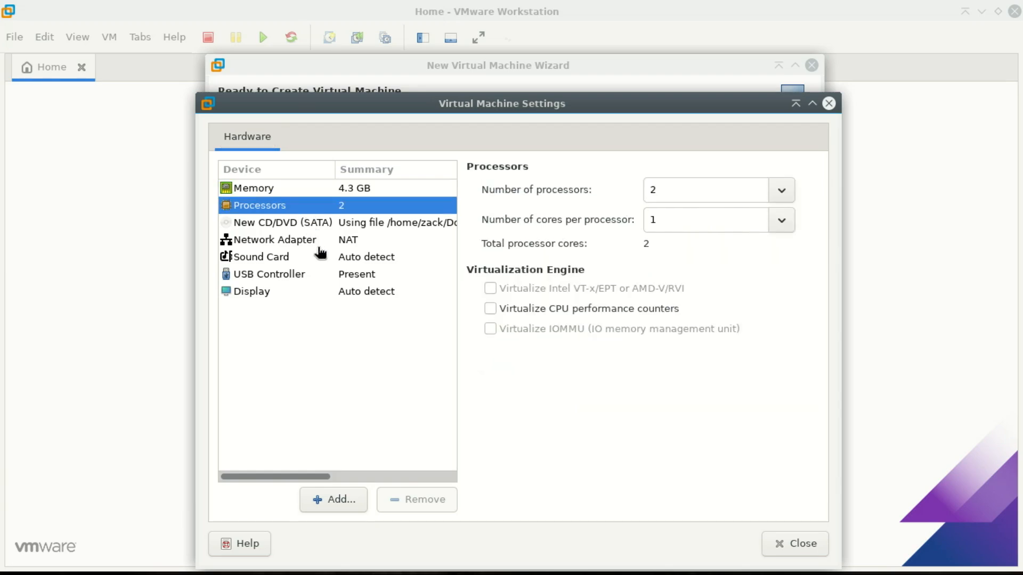
click(796, 544)
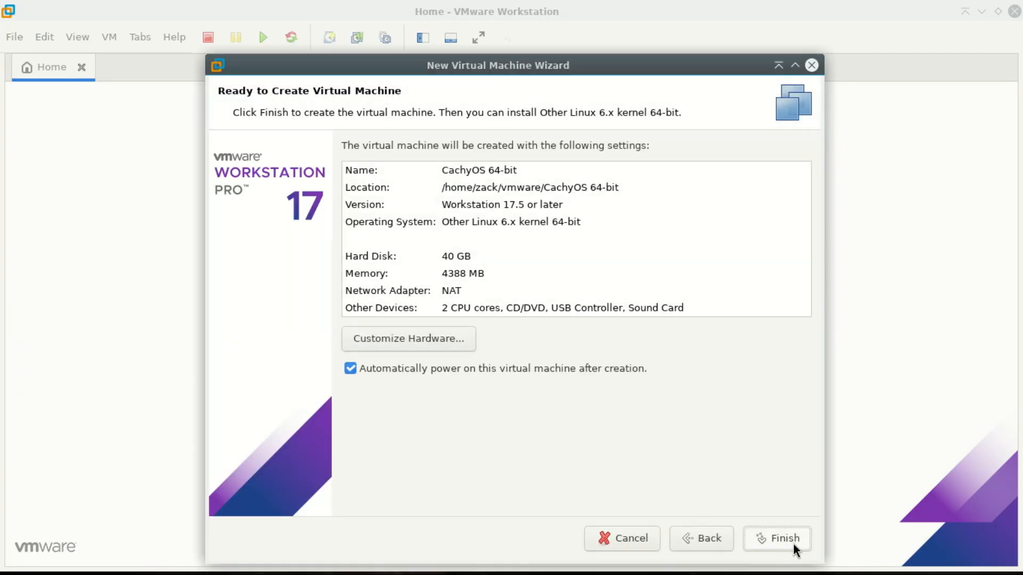
click(781, 534)
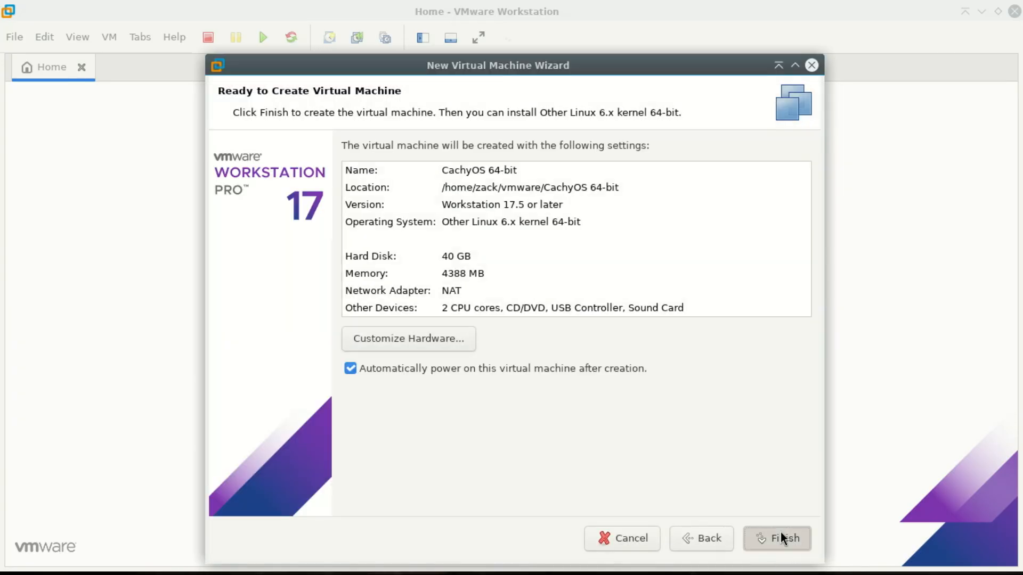
click(781, 534)
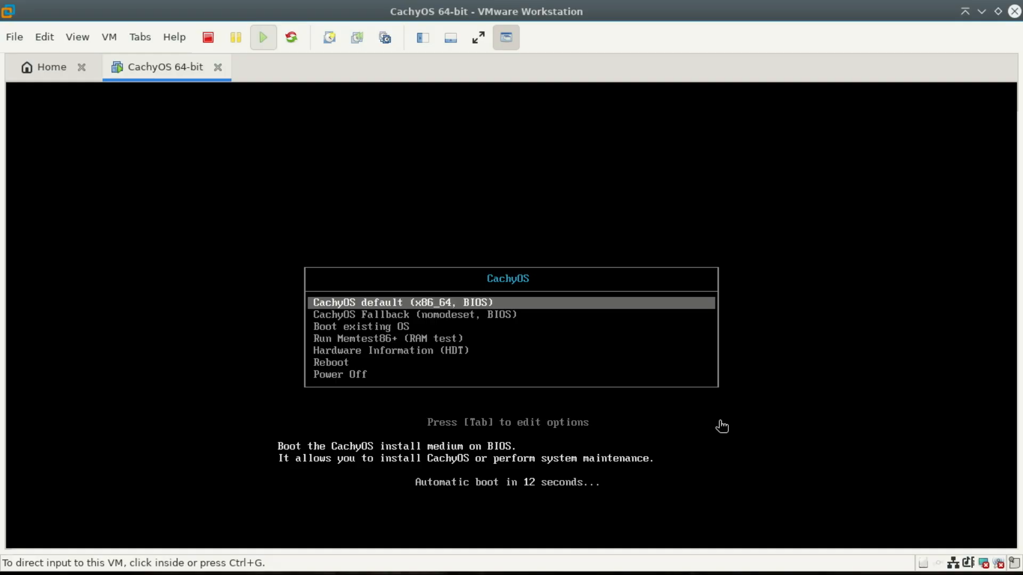
Step: Show the virtual machine in full screen and boot the CachyOS default (x86_64, BIOS) entry
click(79, 40)
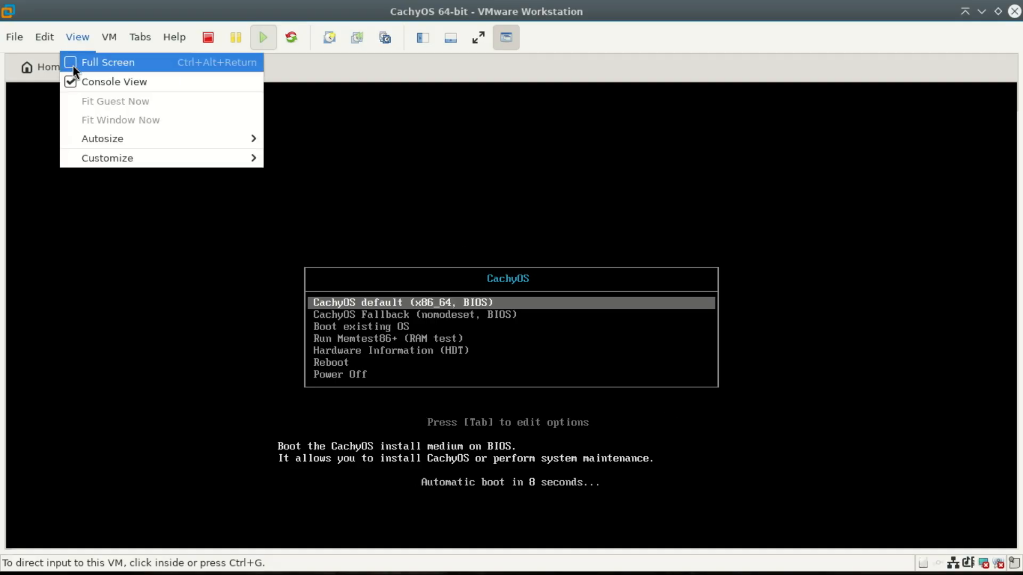
click(73, 66)
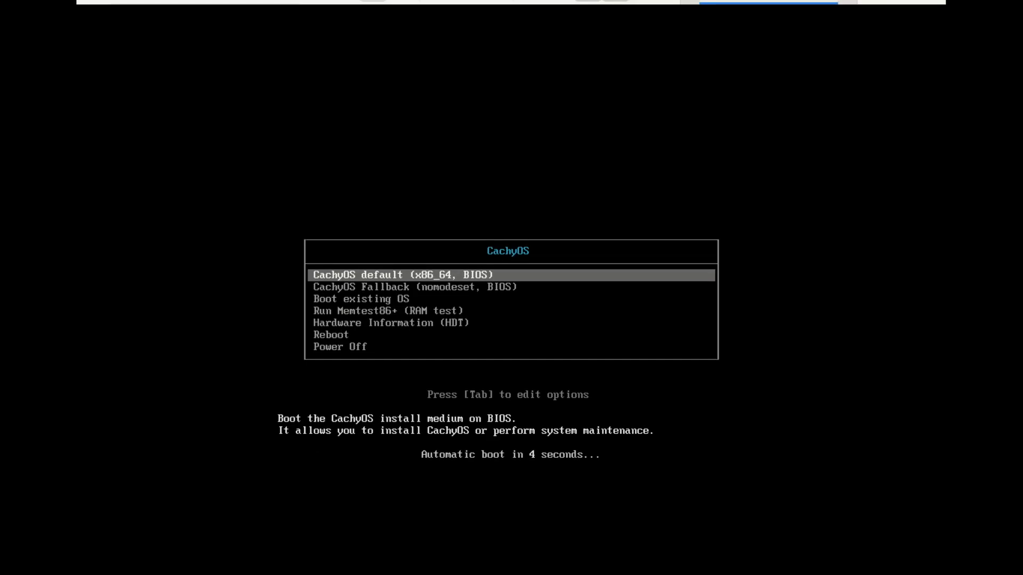
key(Return)
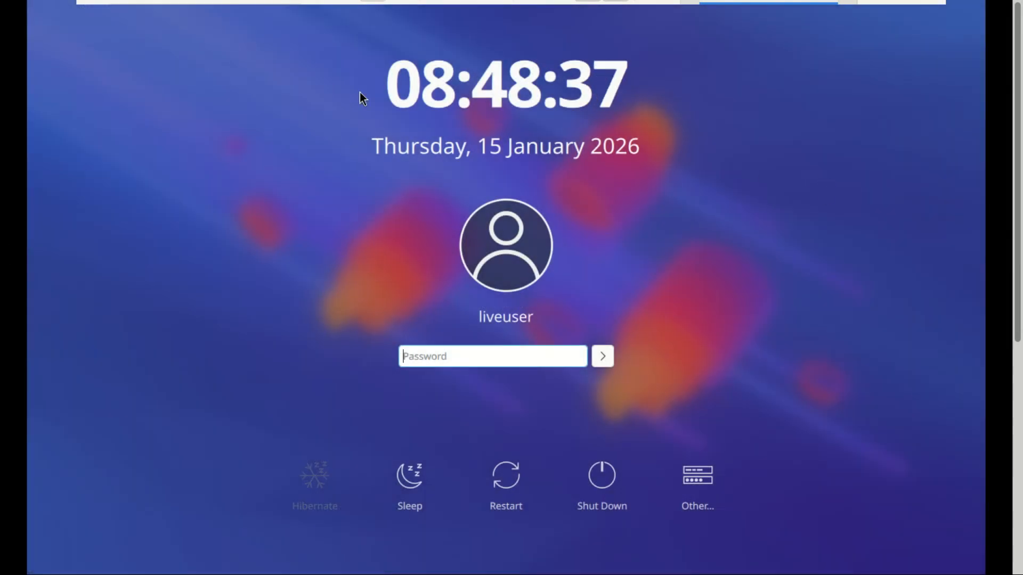
Step: Set the desktop session to Plasma (Wayland) and log in as liveuser without a password
click(605, 357)
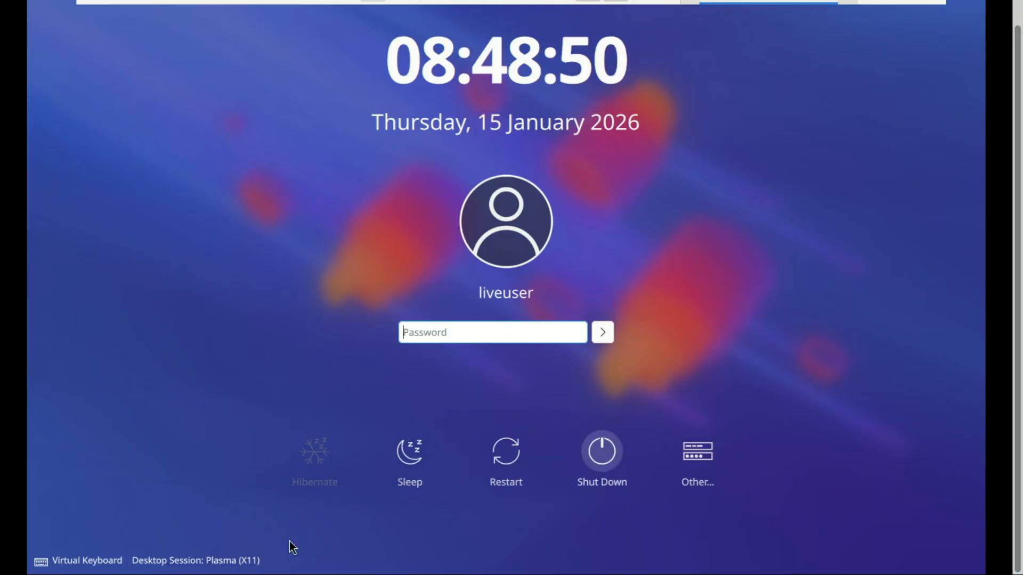
click(207, 563)
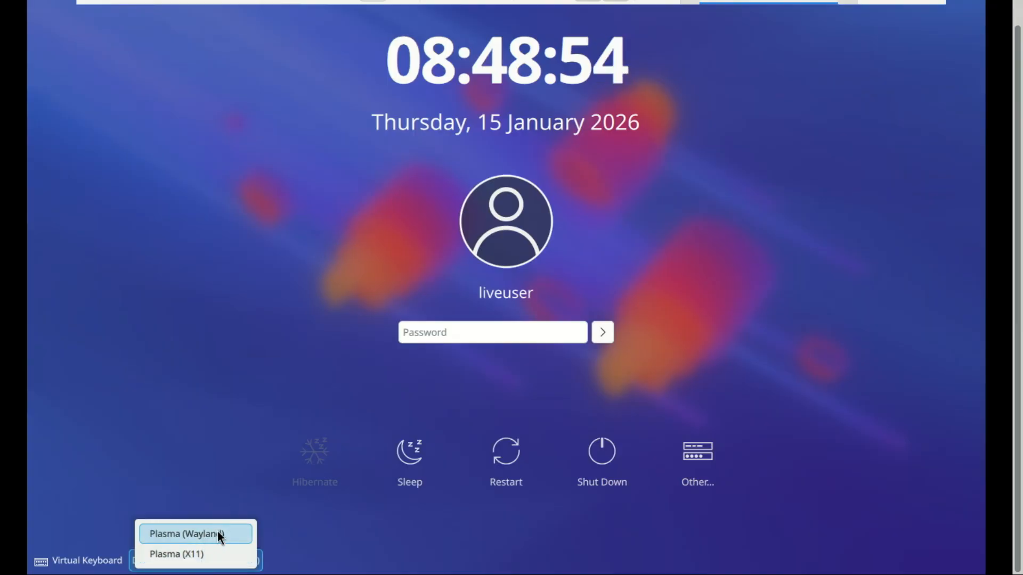
click(220, 535)
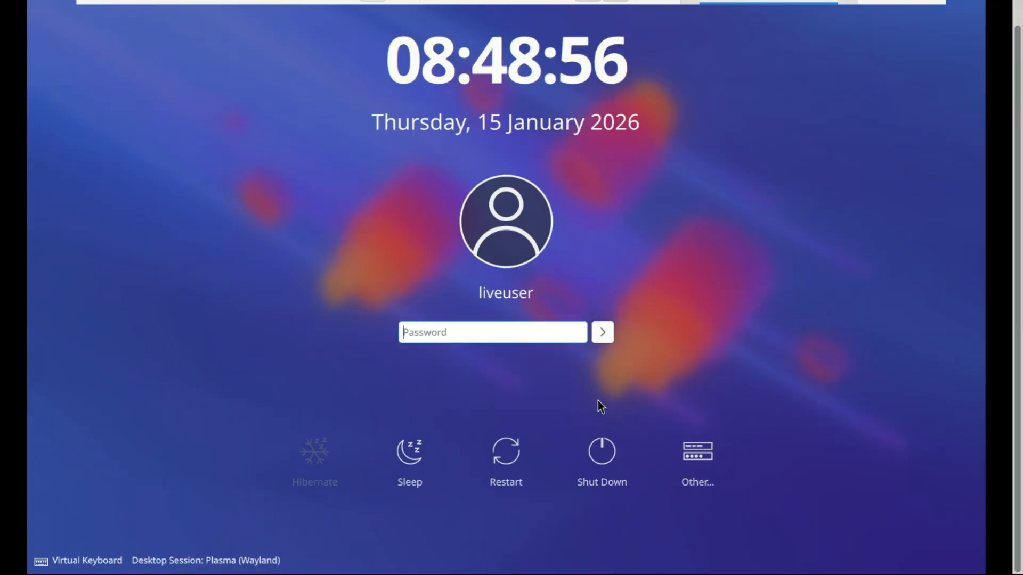
click(607, 333)
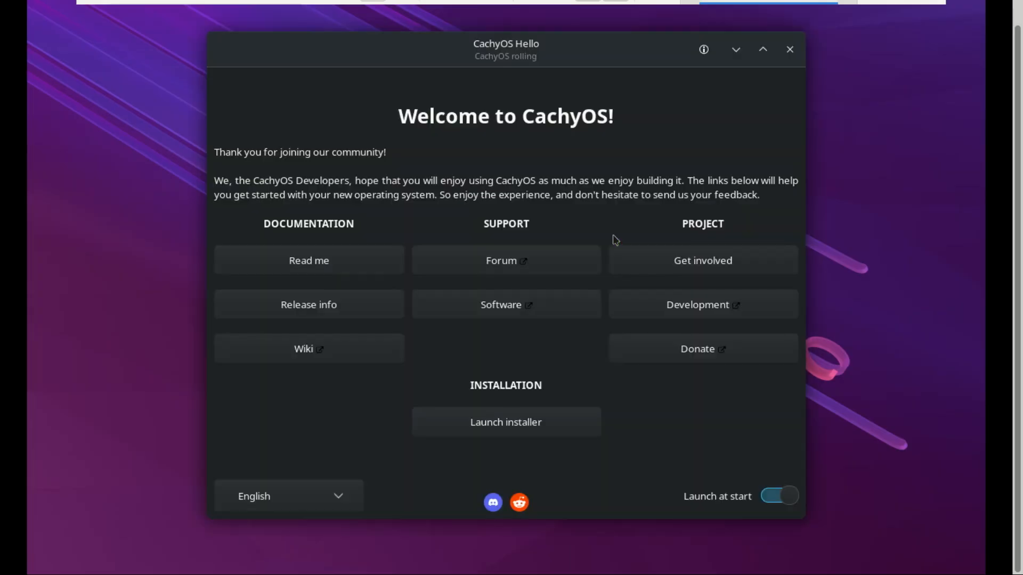
Step: Launch the CachyOS installer from the welcome window and check its language choices
click(44, 559)
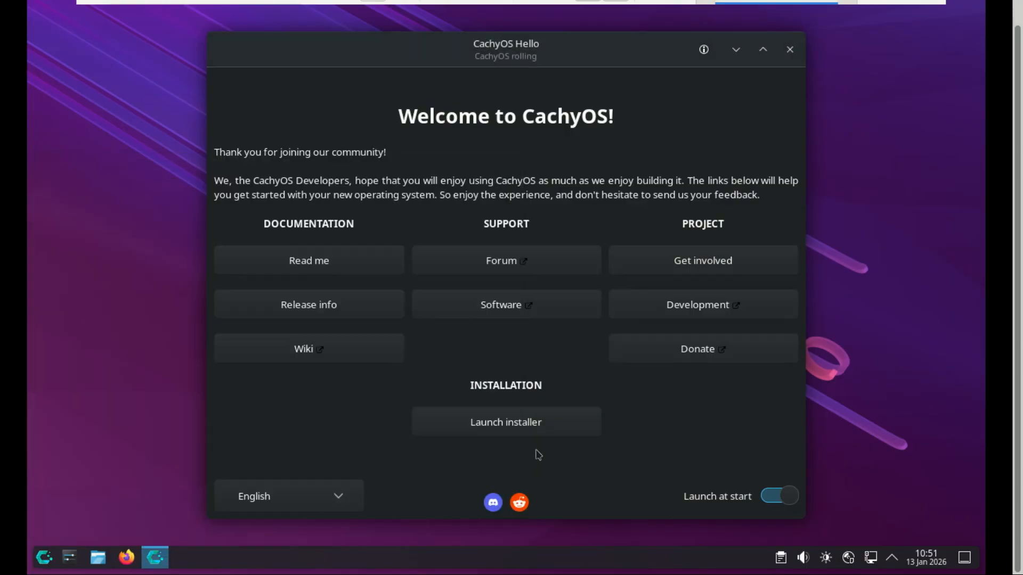
click(517, 426)
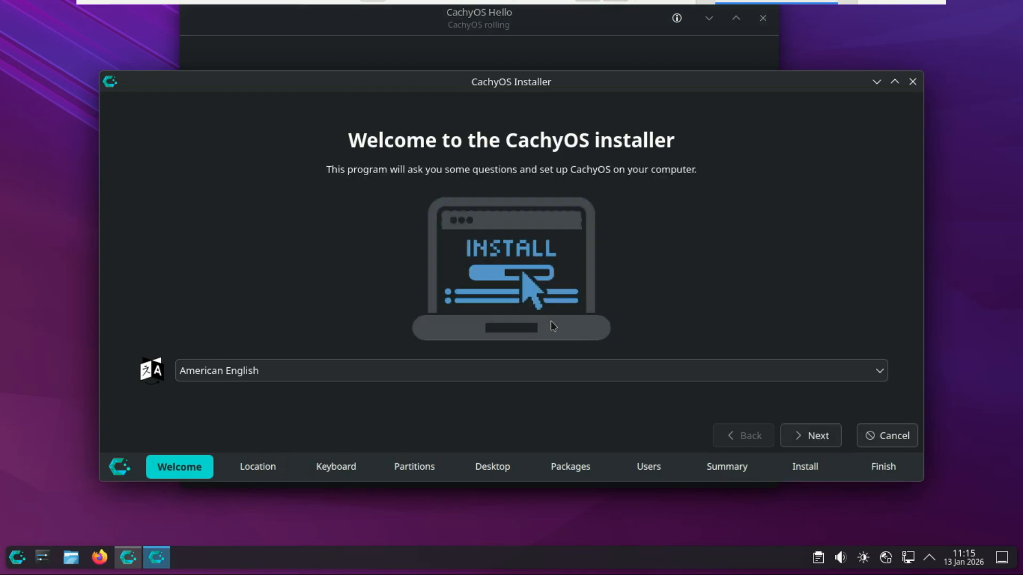
click(878, 379)
click(879, 382)
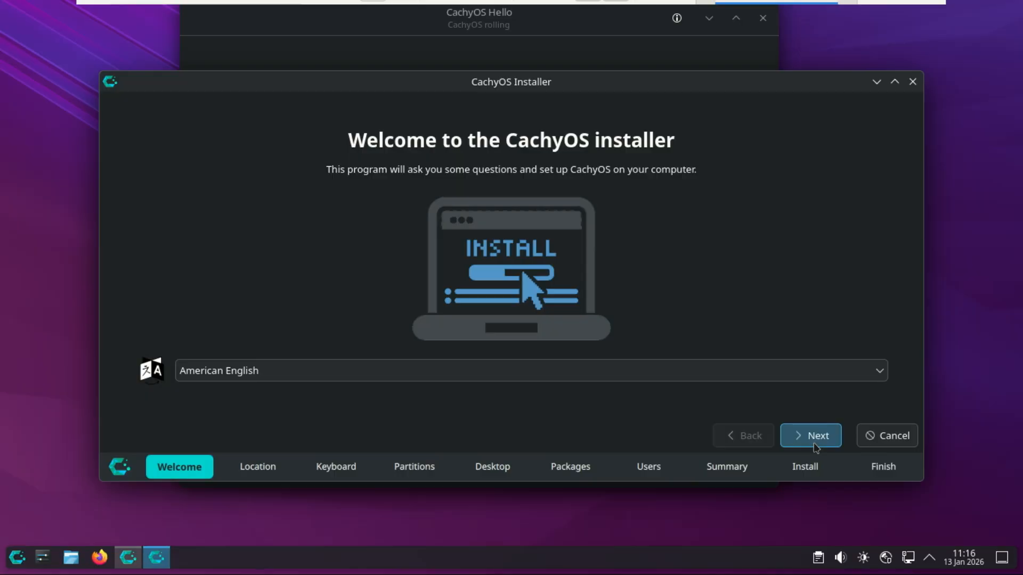
Step: Accept American English, the America/Denver location and the default English (US) layout on a Generic 105-key PC keyboard
click(815, 435)
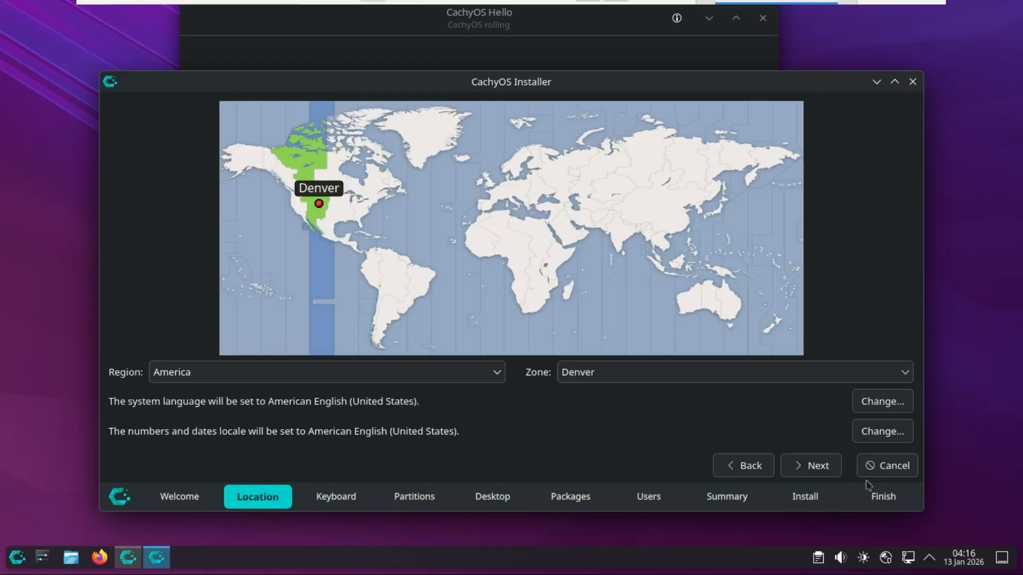
click(828, 468)
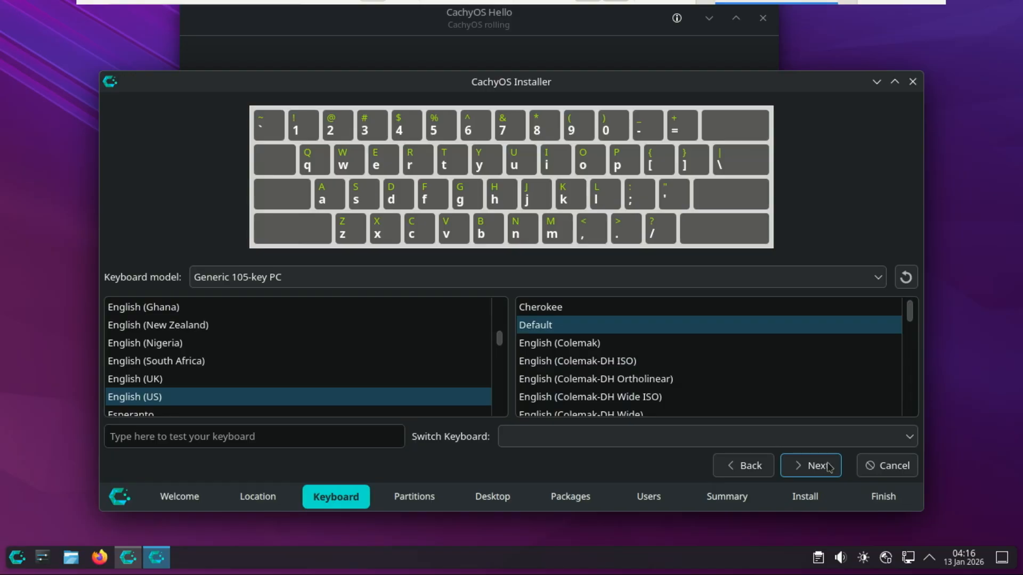
click(829, 468)
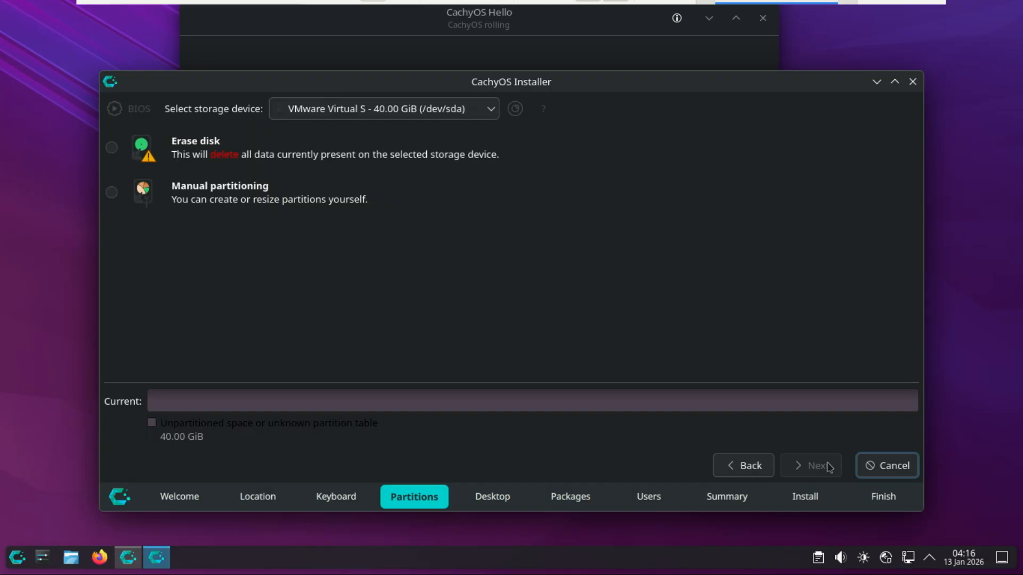
Step: Partition the 40 GiB VMware disk with Erase disk, using btrfs, no system encryption and the bootloader in the Master Boot Record
click(111, 149)
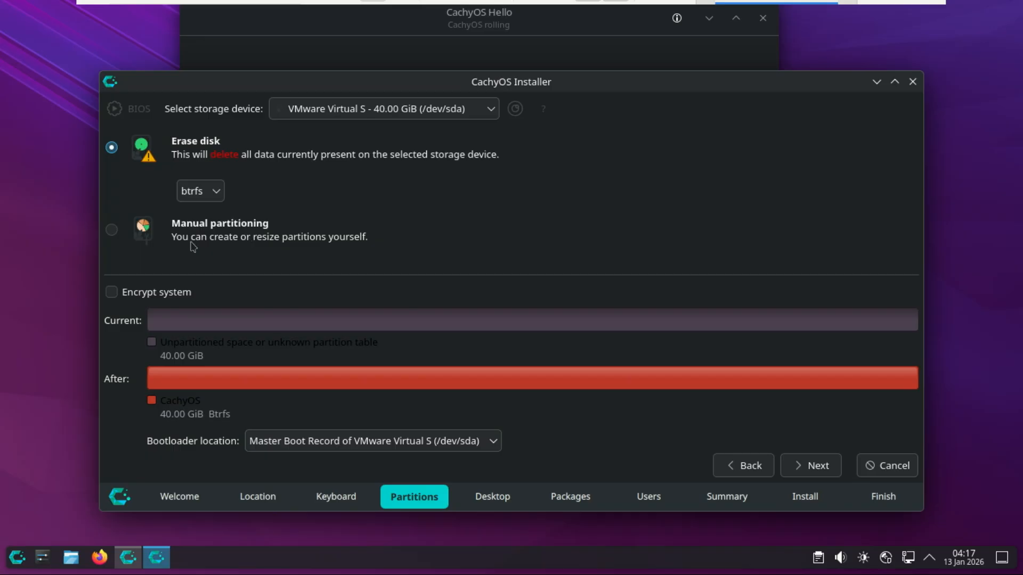
click(113, 294)
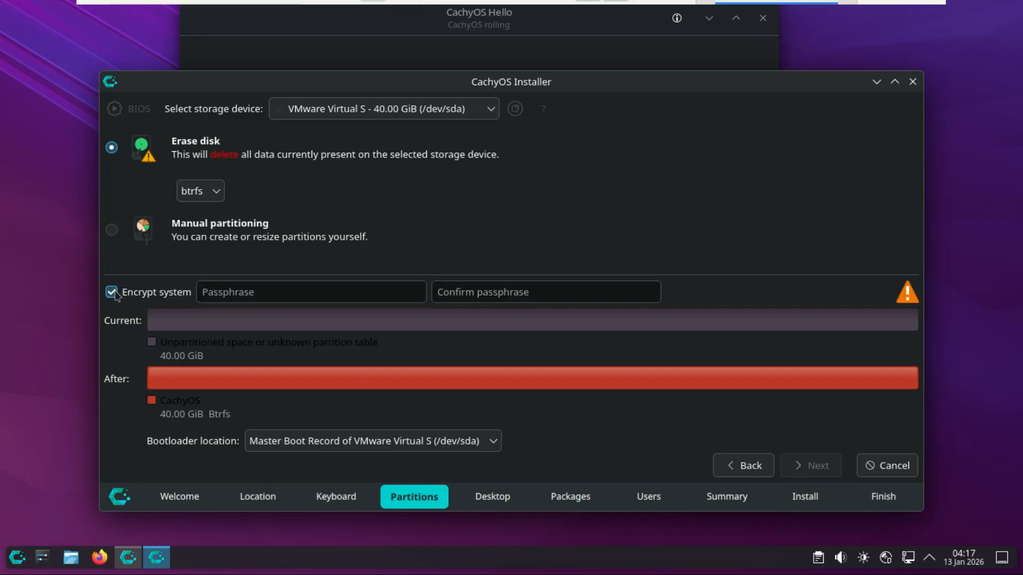
click(113, 293)
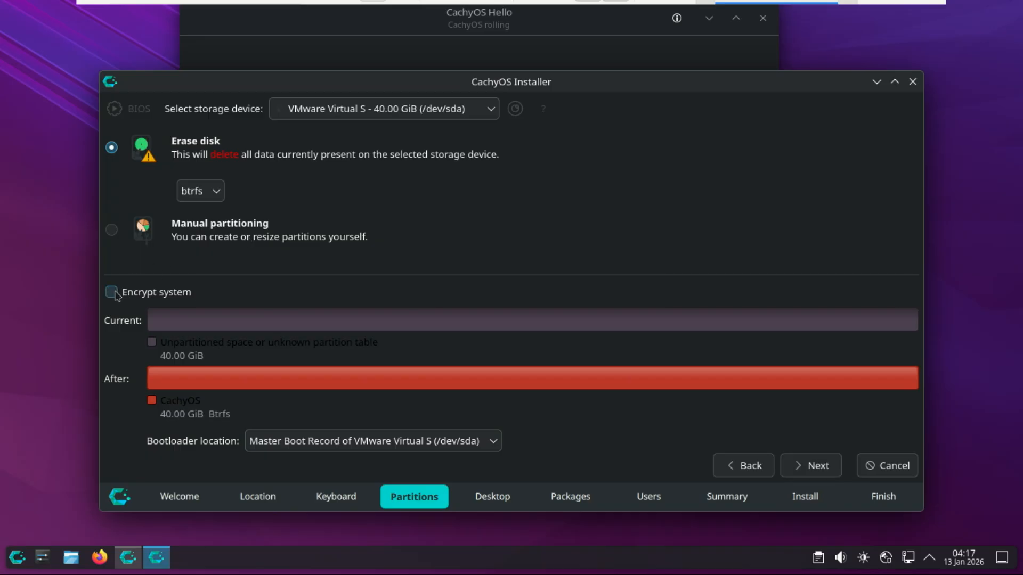
click(215, 198)
click(215, 199)
click(817, 466)
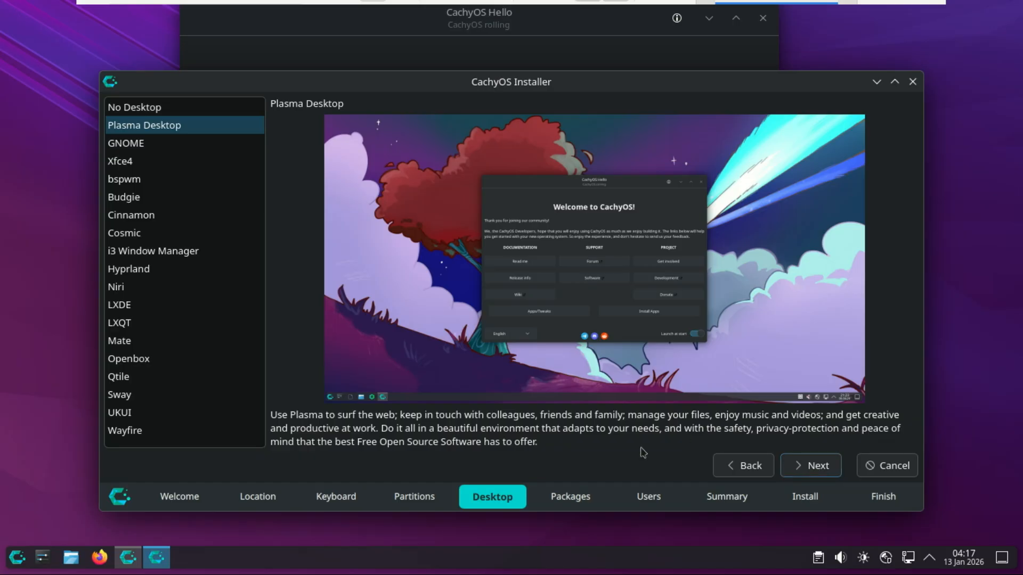
Step: Examine the previews and descriptions of the available desktop environments, from GNOME through Wayfire, and the No Desktop option
click(130, 149)
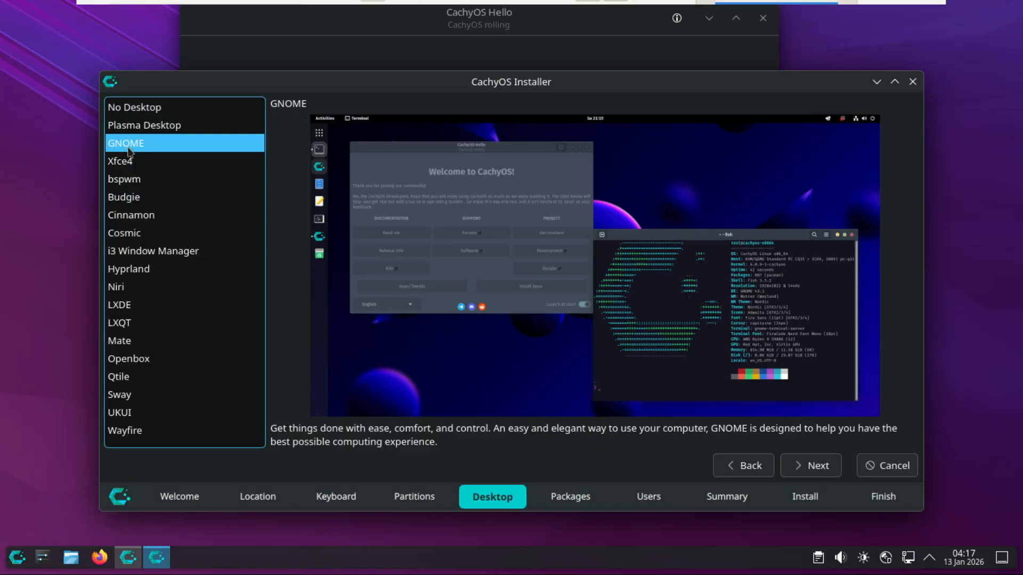
click(129, 163)
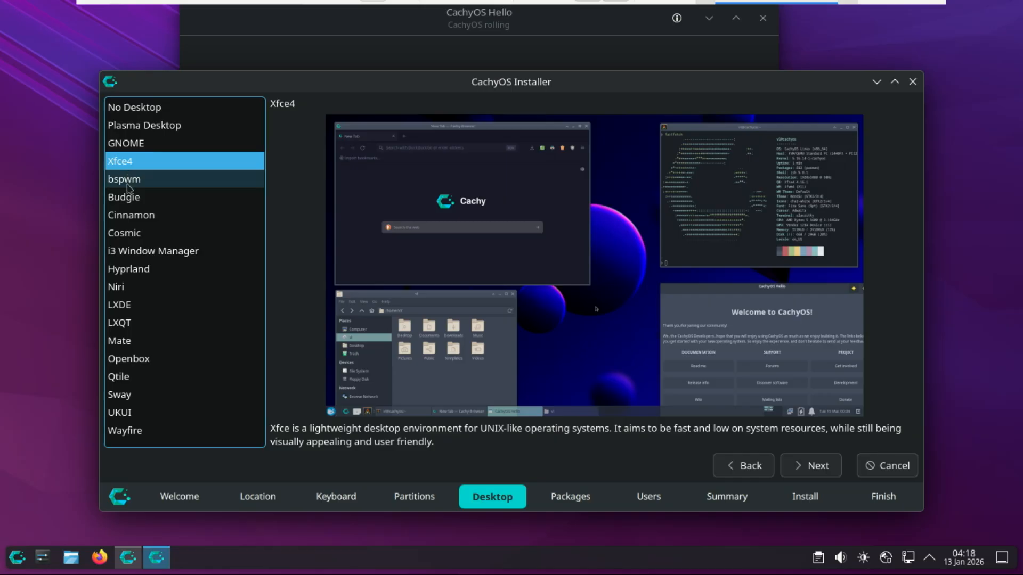
click(128, 186)
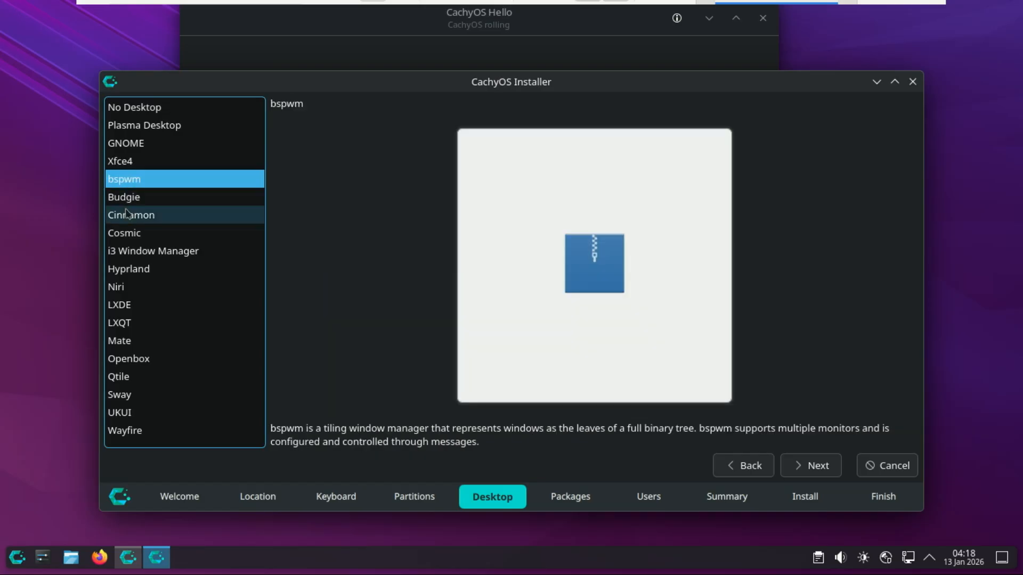
click(127, 200)
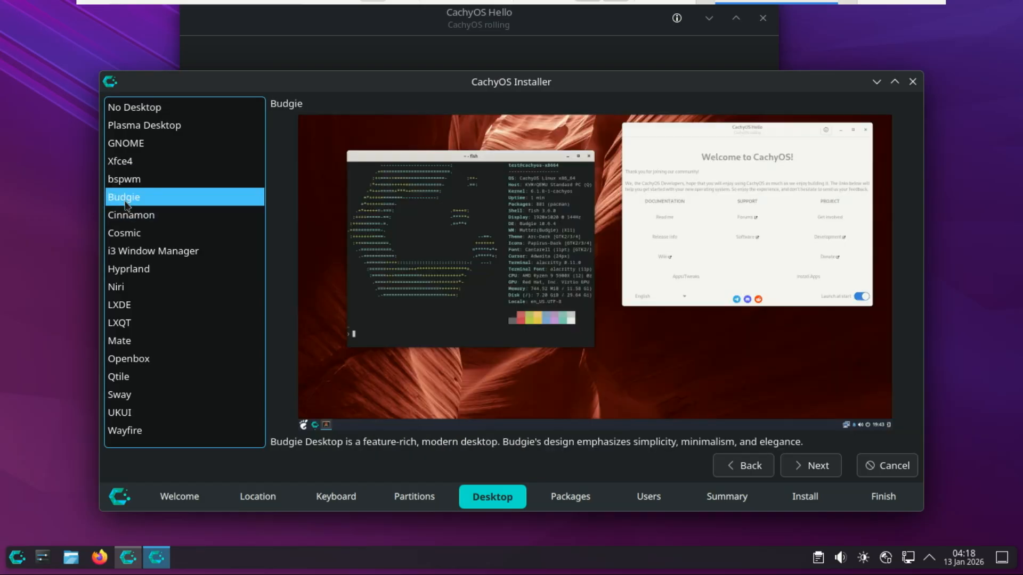
click(128, 218)
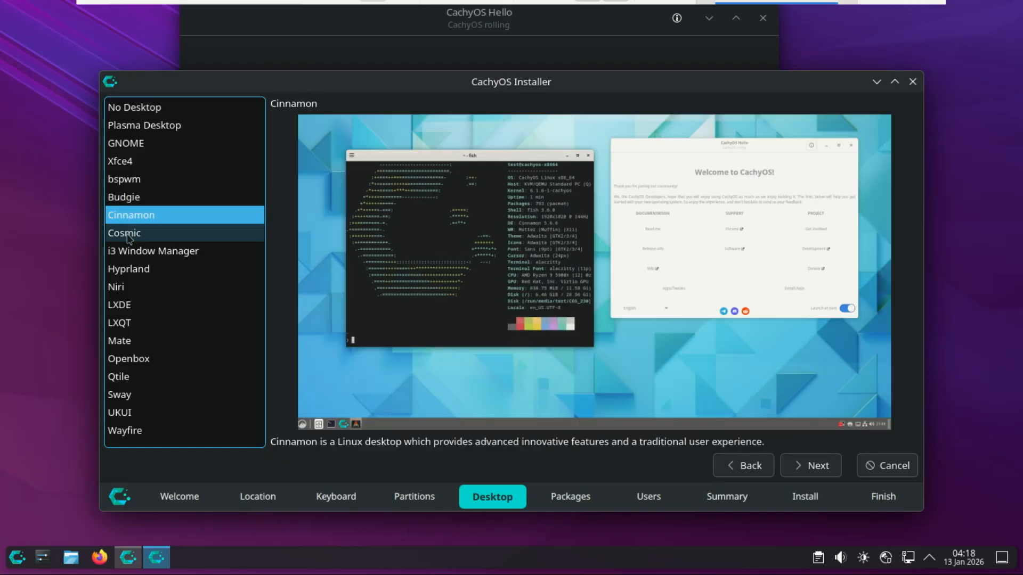
click(129, 238)
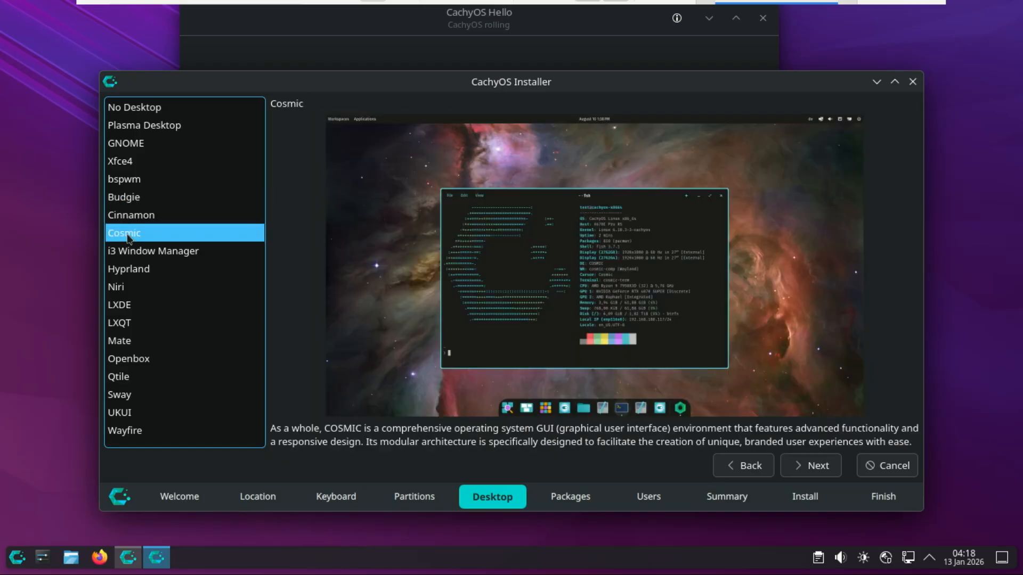
click(131, 260)
click(132, 268)
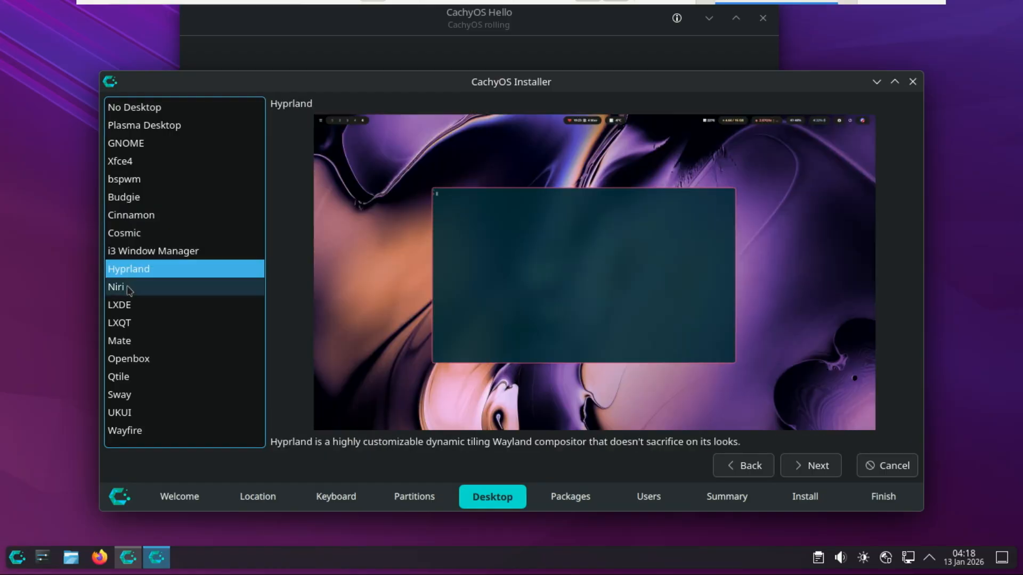
click(129, 287)
click(126, 305)
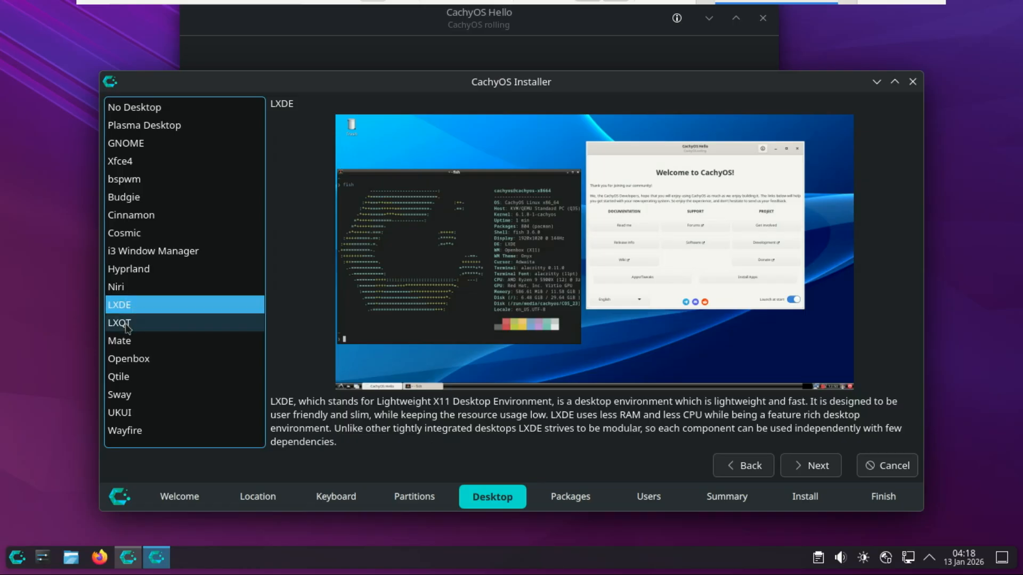
click(127, 326)
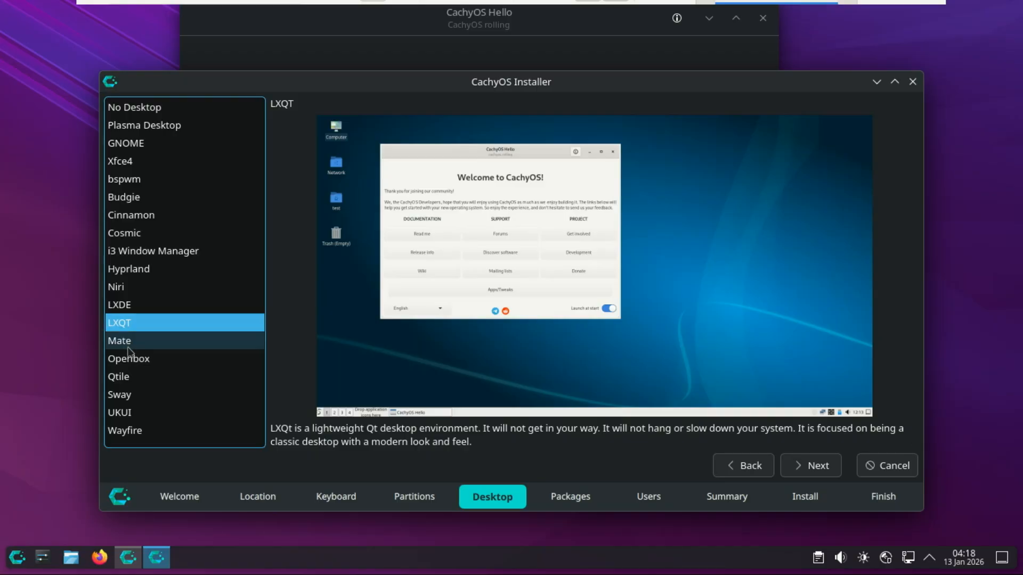
click(128, 349)
click(129, 356)
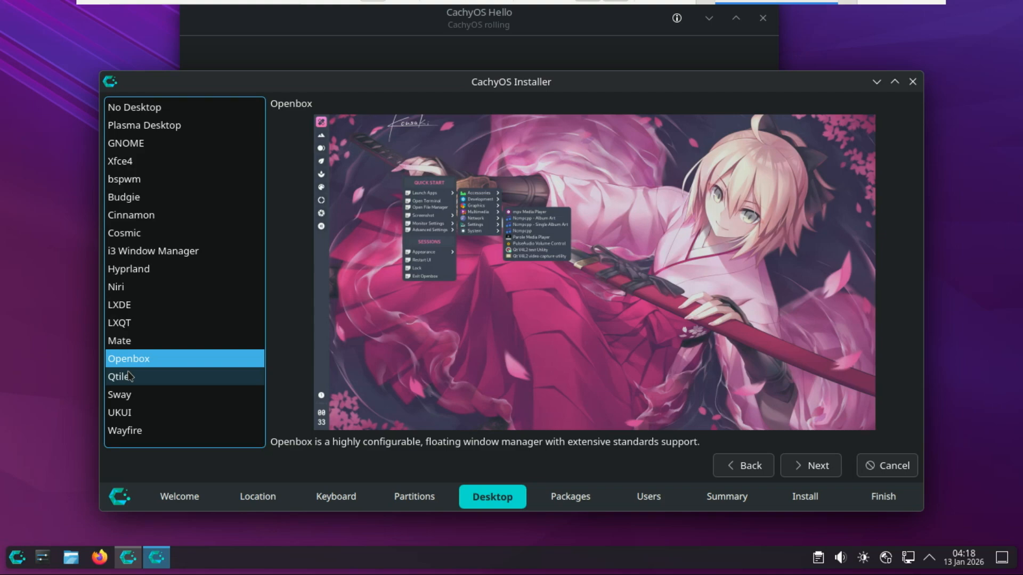
click(129, 376)
click(126, 393)
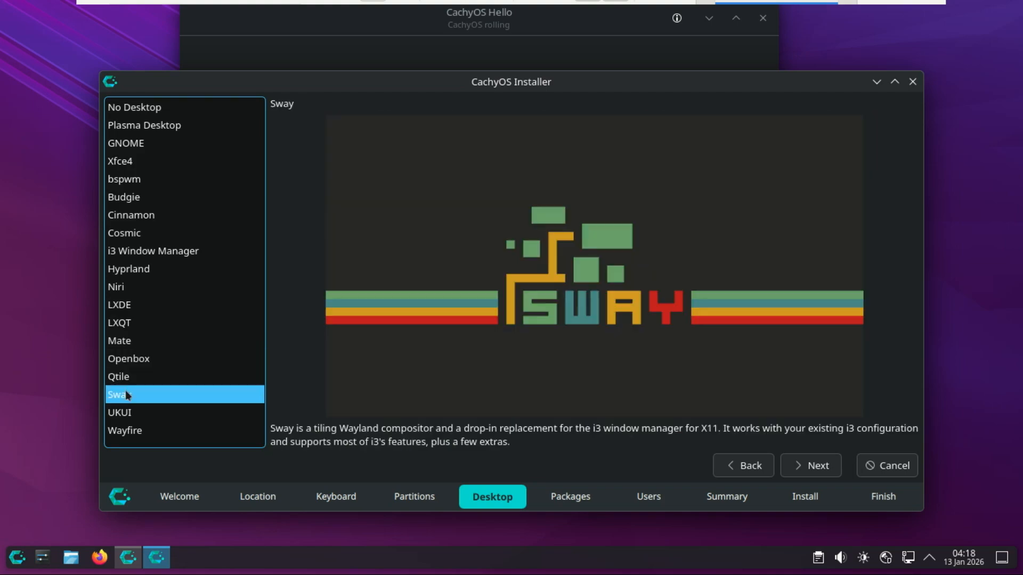
click(128, 411)
click(132, 432)
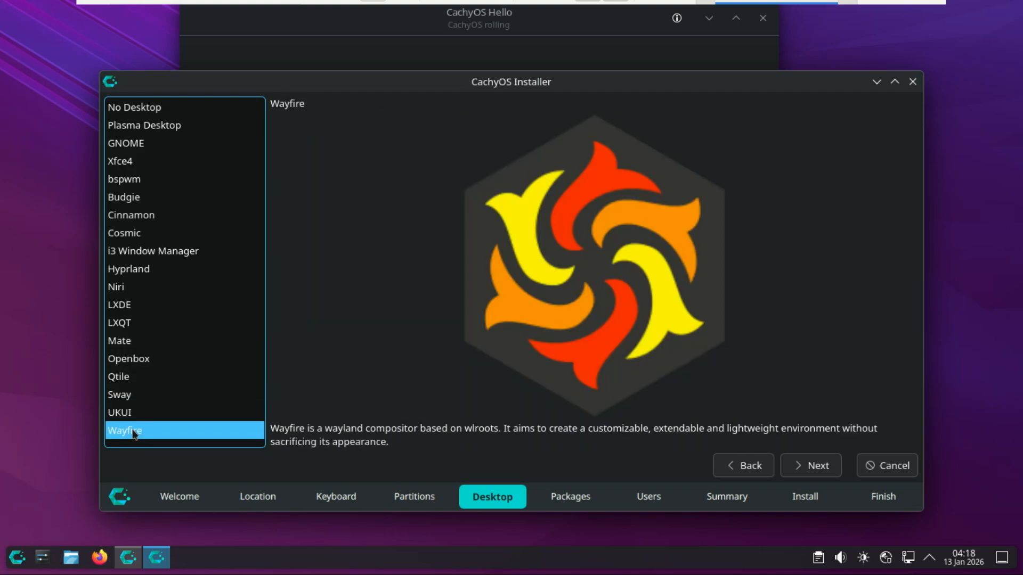
click(134, 108)
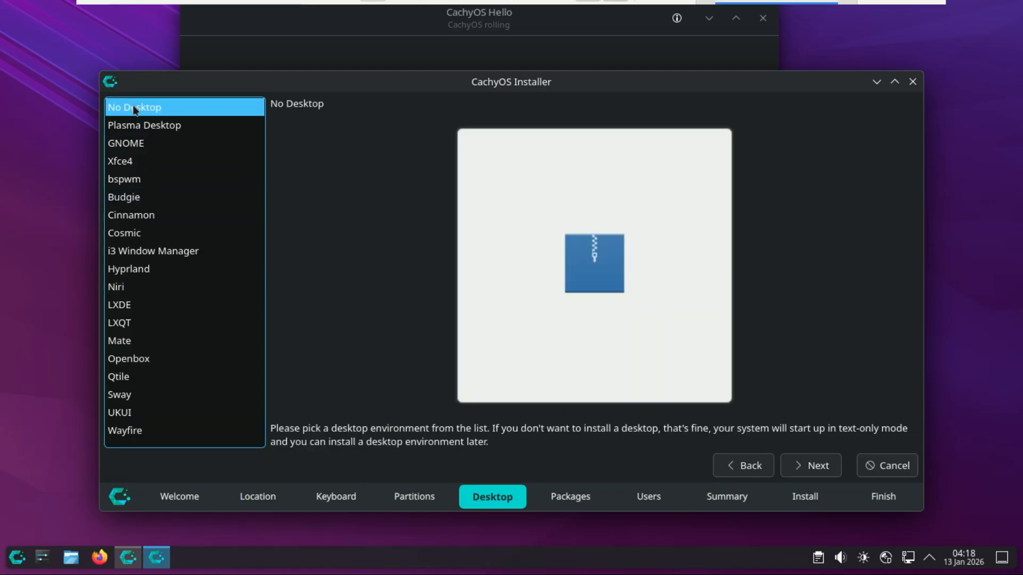
Step: Choose Plasma Desktop as the desktop environment and accept the preselected additional packages
click(136, 128)
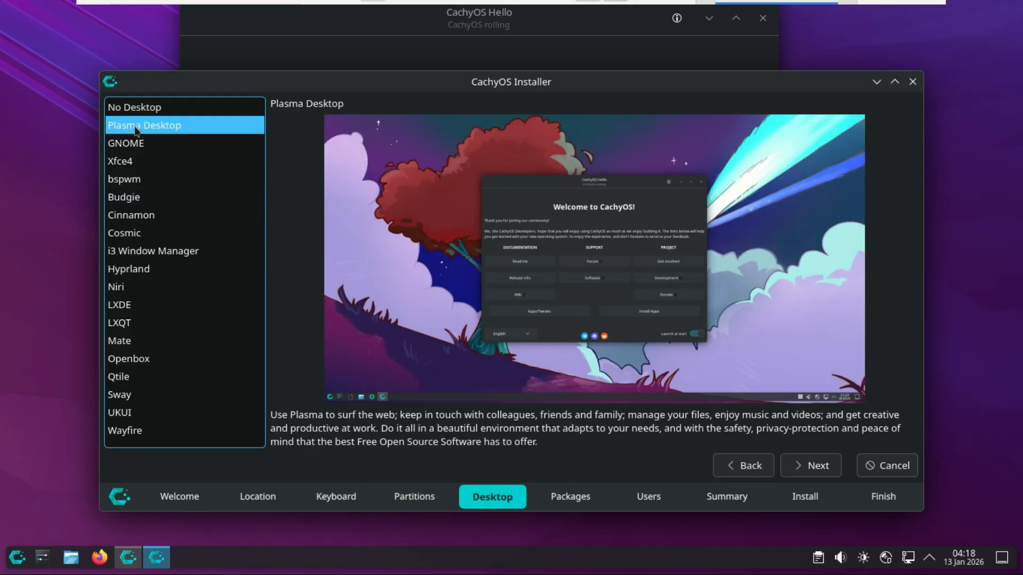
click(809, 475)
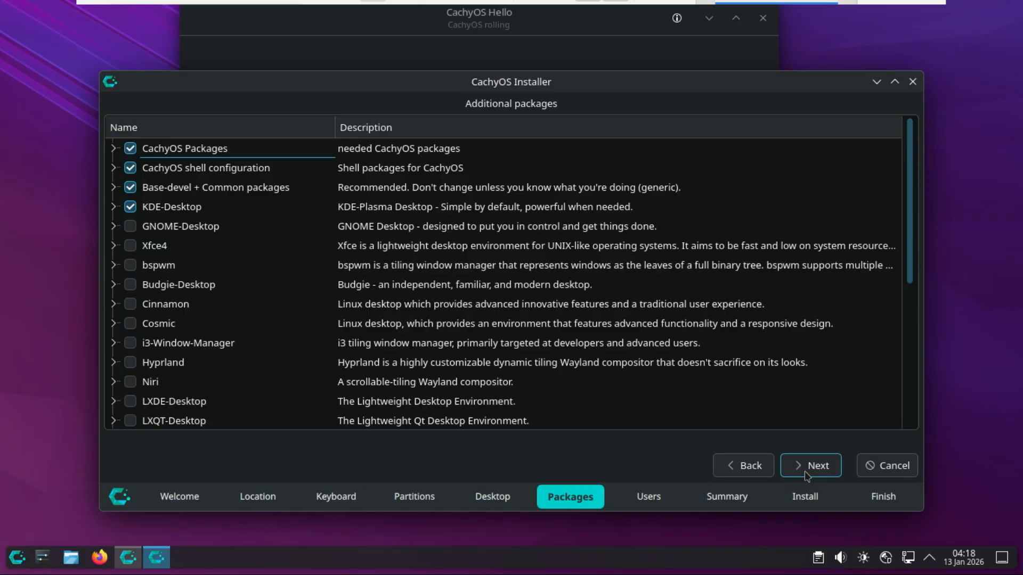
click(810, 466)
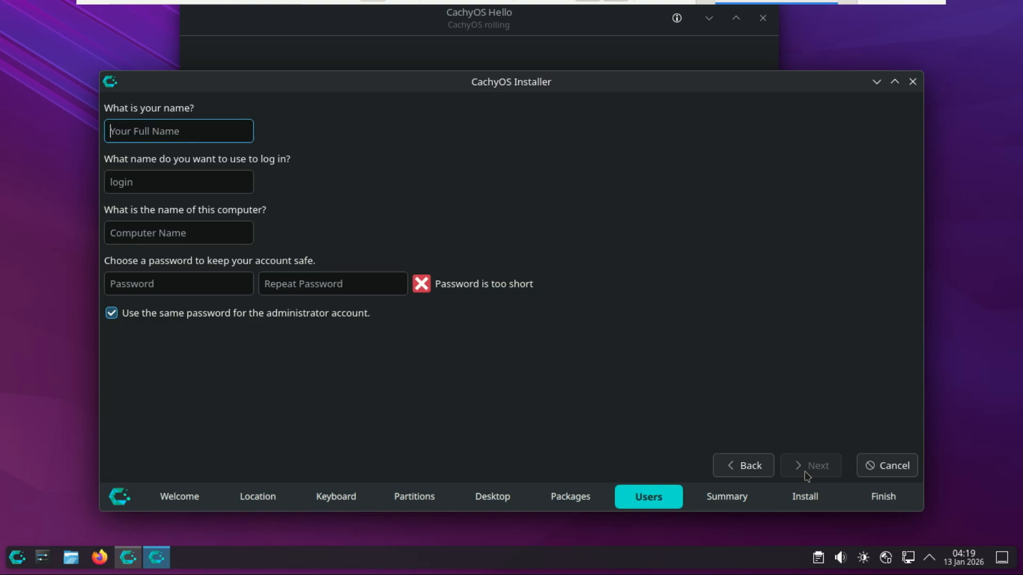
Step: Enter the user's name and the account password twice, accepting the suggested login, computer name cachyos-x8664 and shared administrator password
text(zac)
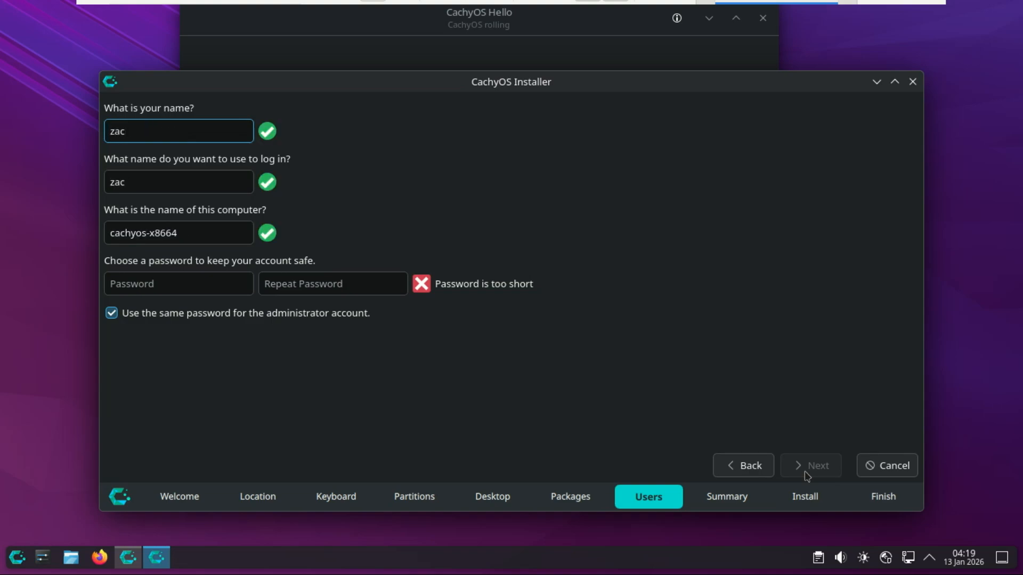
text(k)
click(228, 275)
text(•)
text(•)
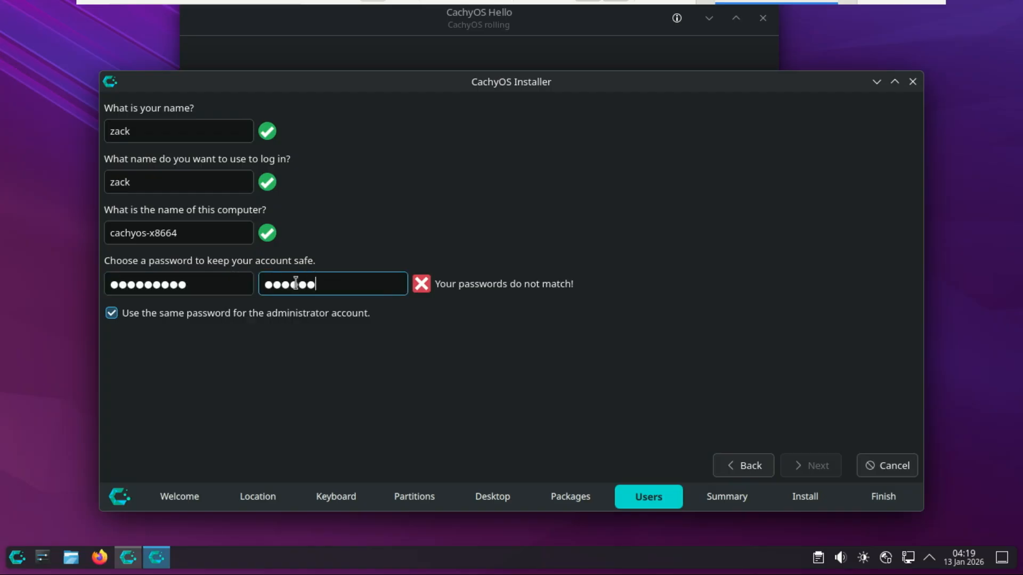
text(••••)
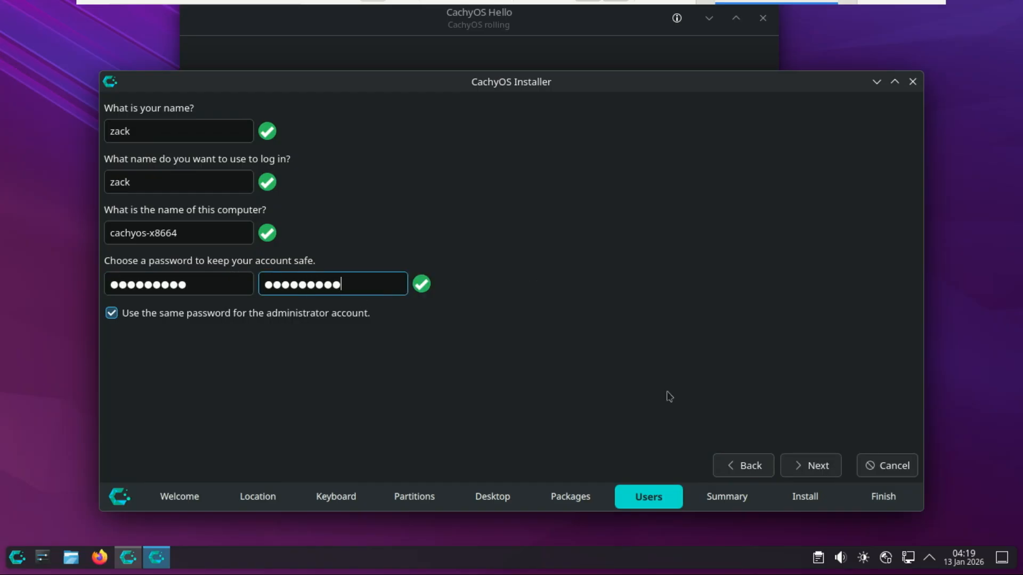
click(812, 466)
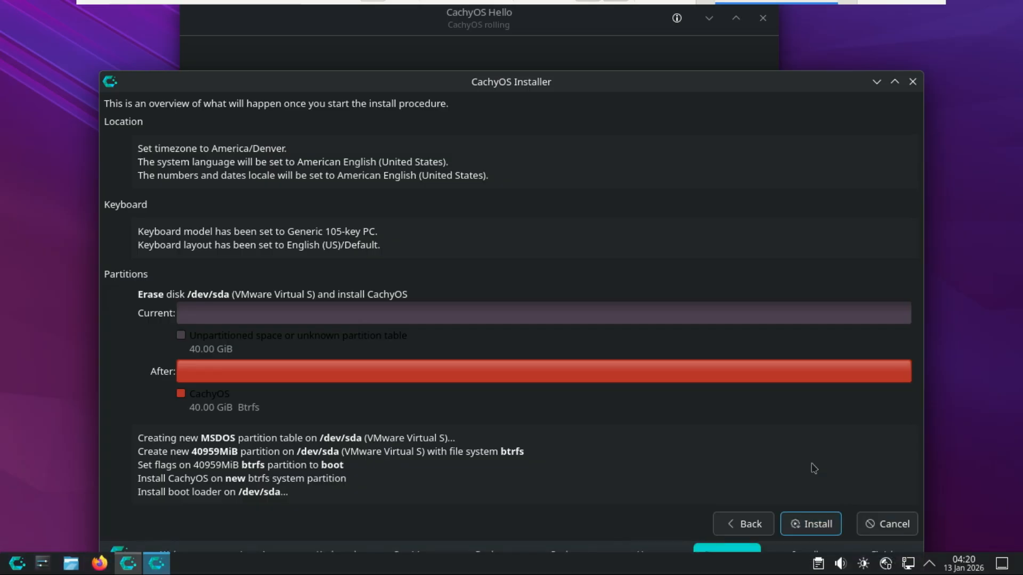
Step: Start the CachyOS installation from the summary and approve the irreversible disk changes
click(810, 525)
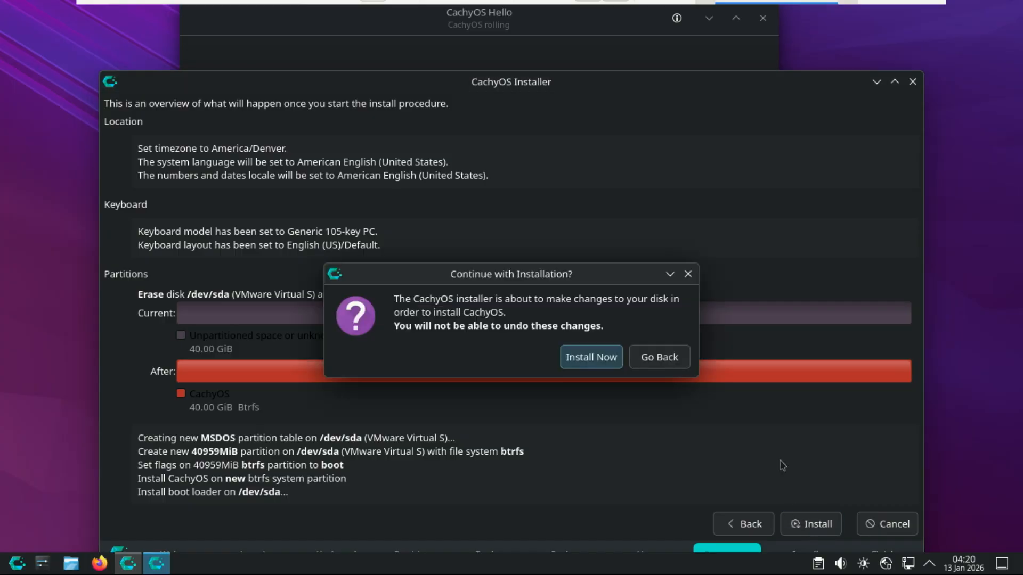
click(579, 364)
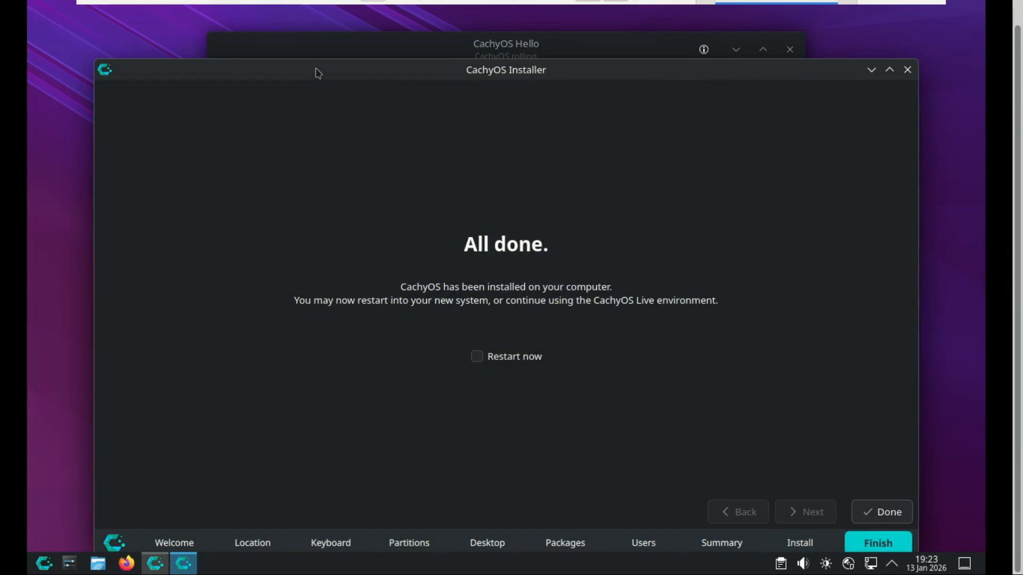
Step: Close the finished installer with Restart now enabled and boot CachyOS Linux from the Grub menu
drag(318, 73, 321, 41)
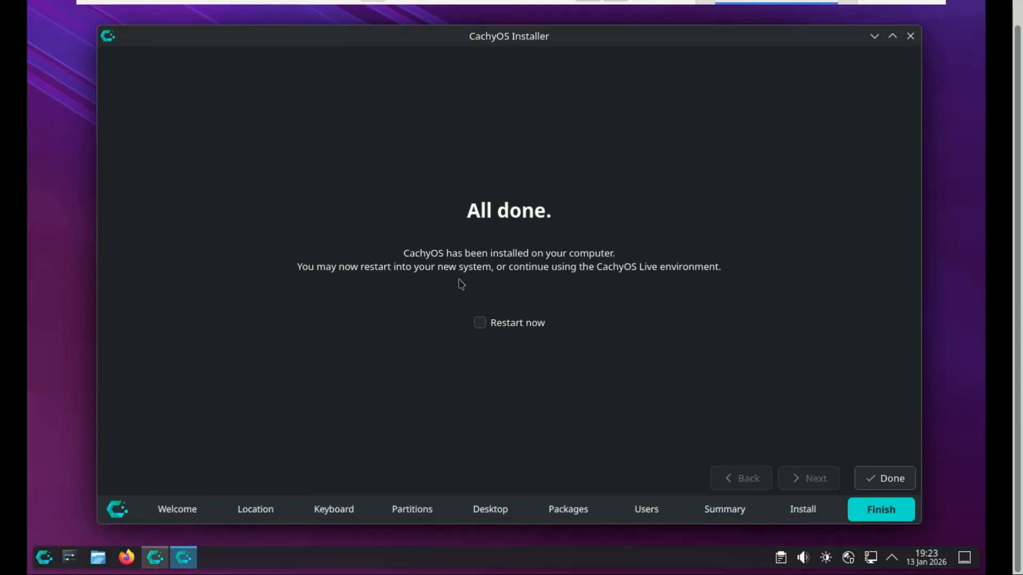
click(480, 323)
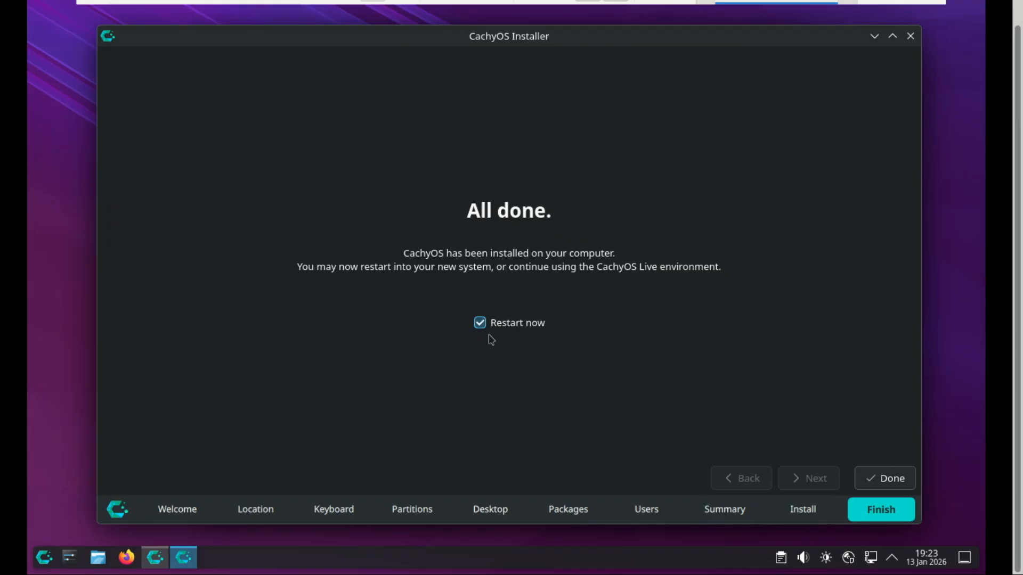
click(884, 480)
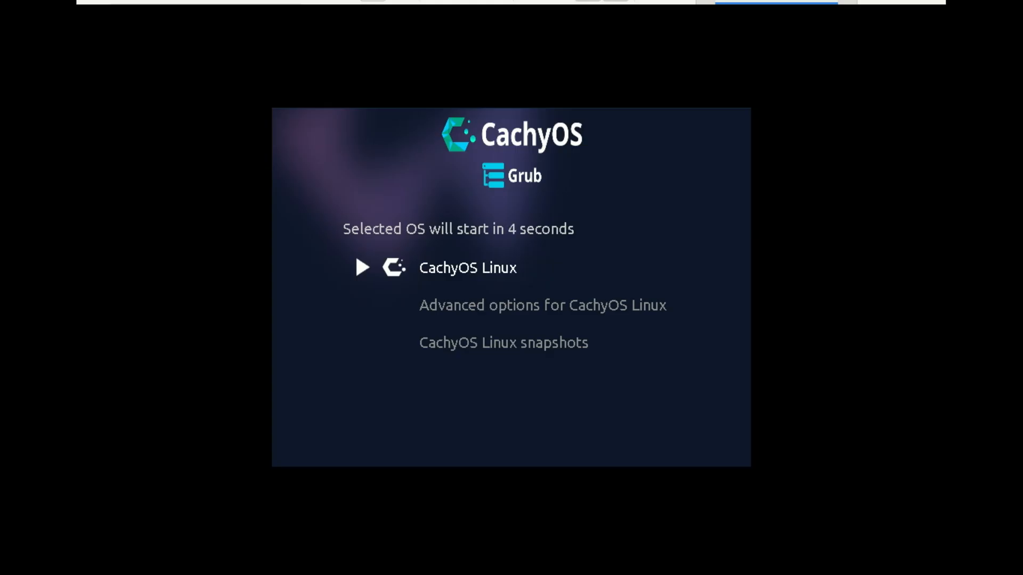
key(Return)
Step: Take the virtual machine out of full-screen display and return it to full screen
mouse_move(153, 18)
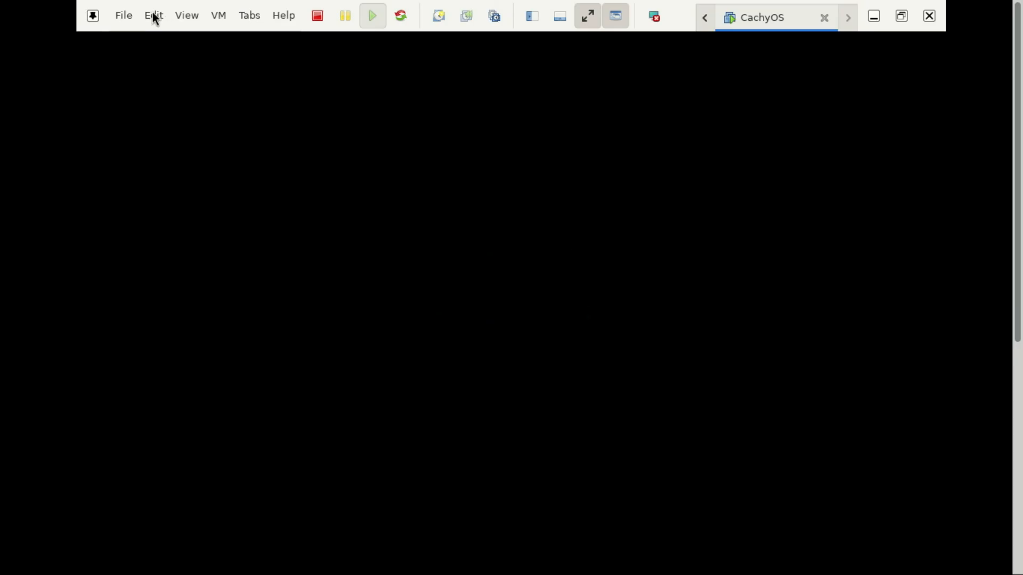
click(183, 18)
click(194, 43)
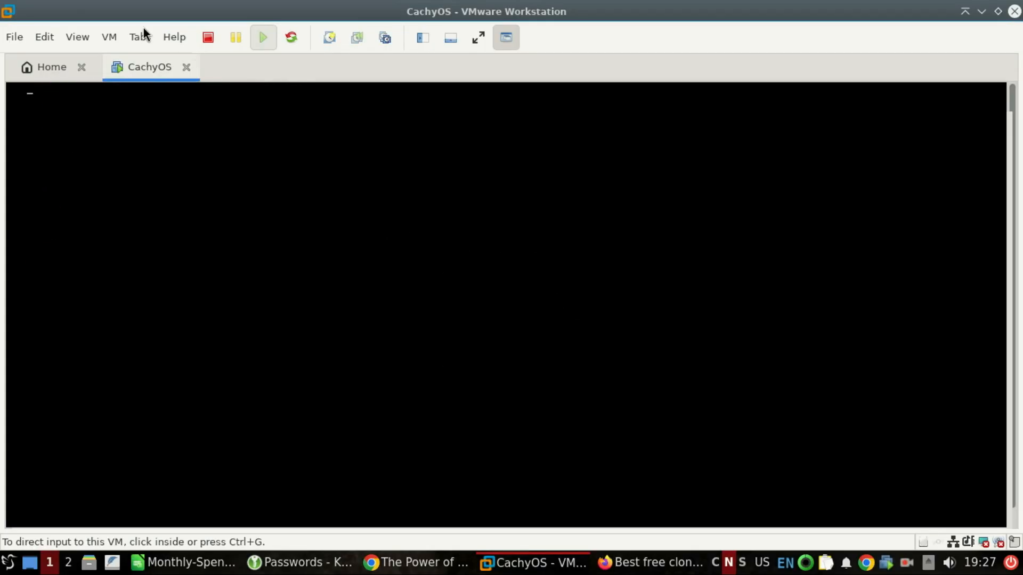
click(76, 38)
click(91, 62)
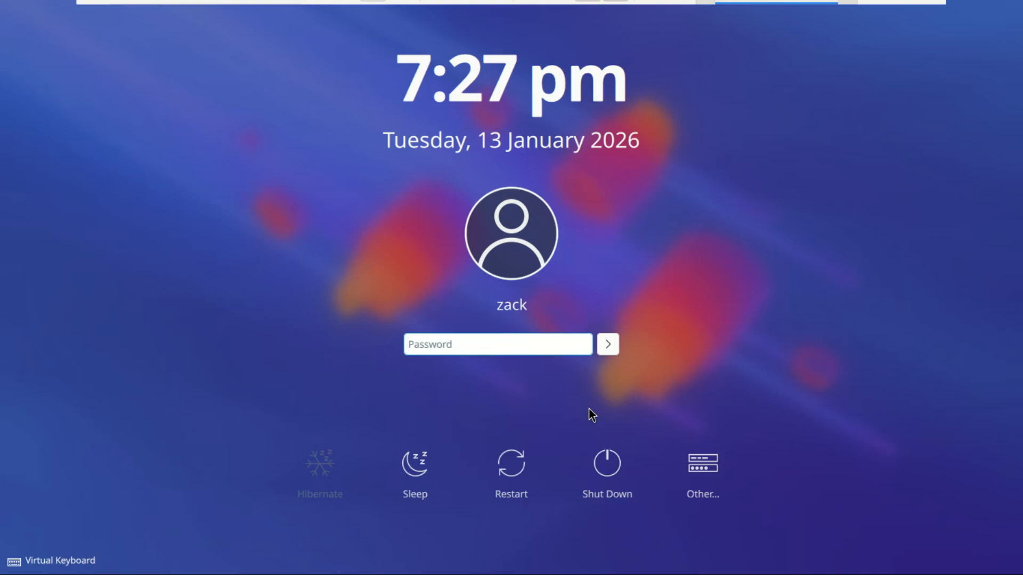
Step: Log in to the installed system by entering the account password
text(*********)
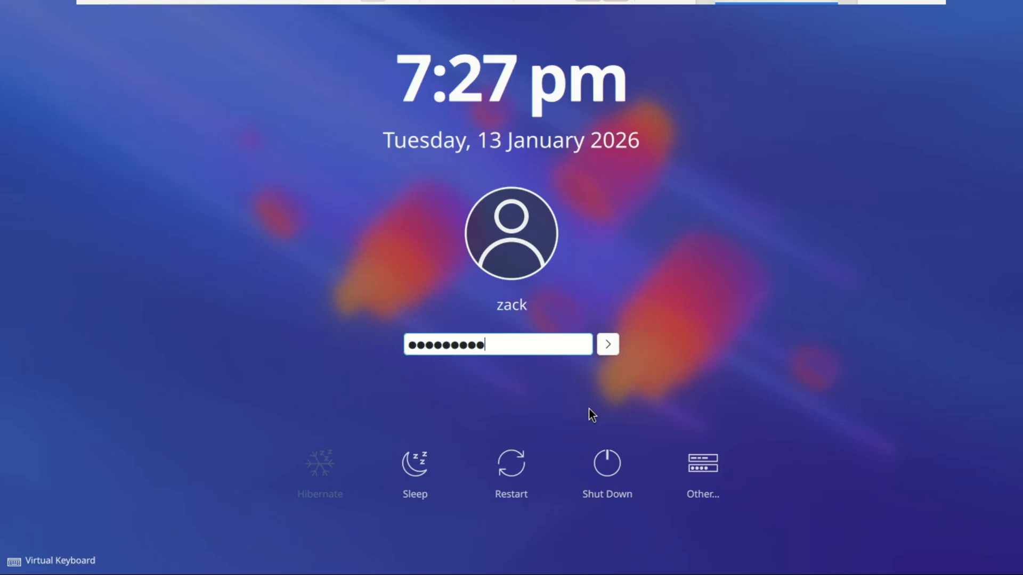
key(Return)
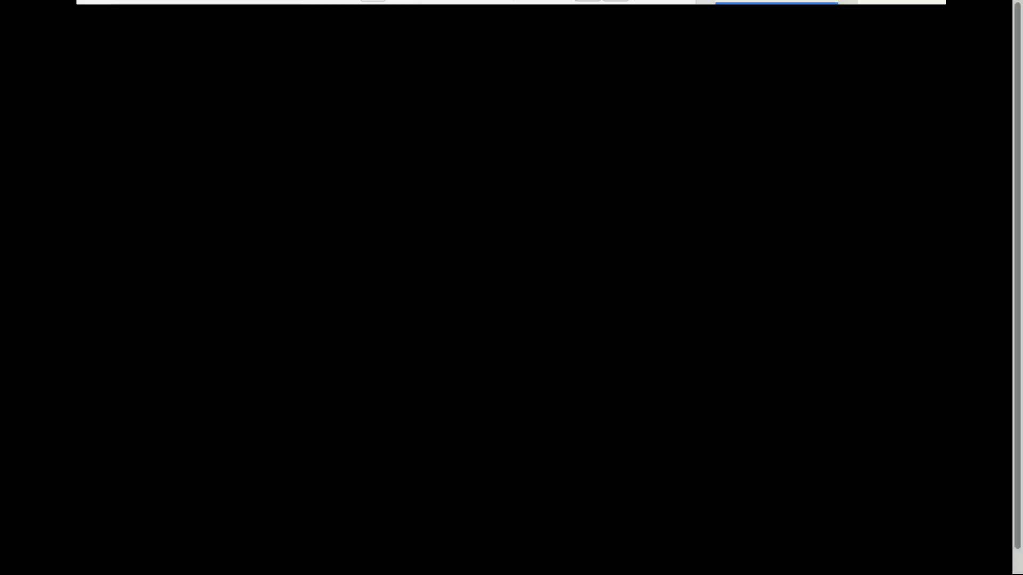